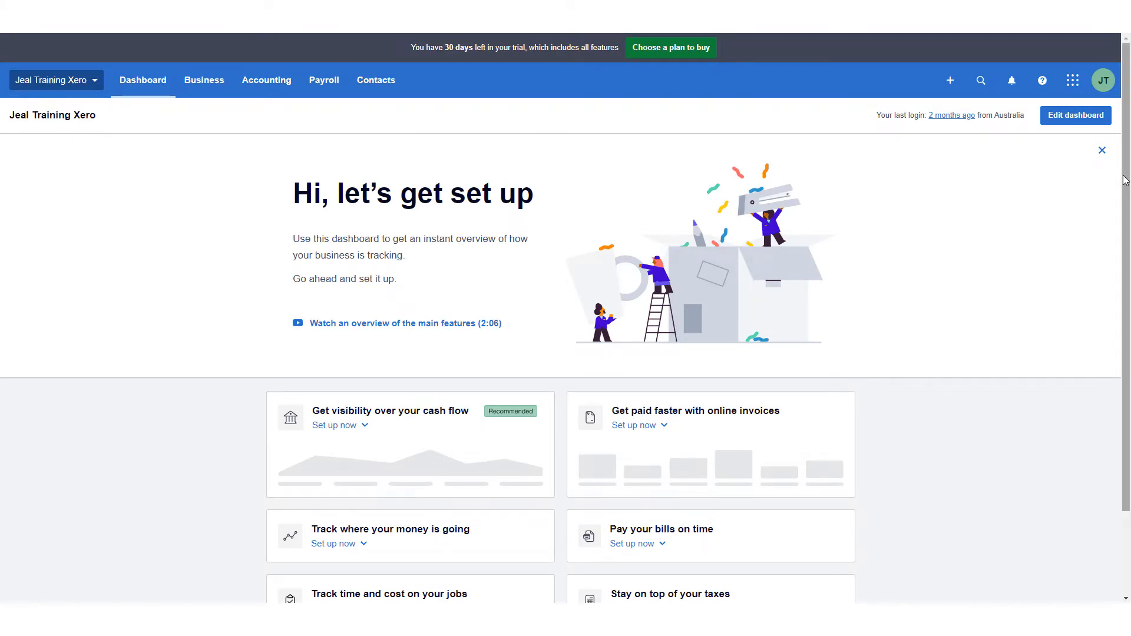
- Look over the Xero dashboard and open the CBA Main Account's reconciliation to examine its bank statement lines and matches
drag(1129, 182, 1130, 271)
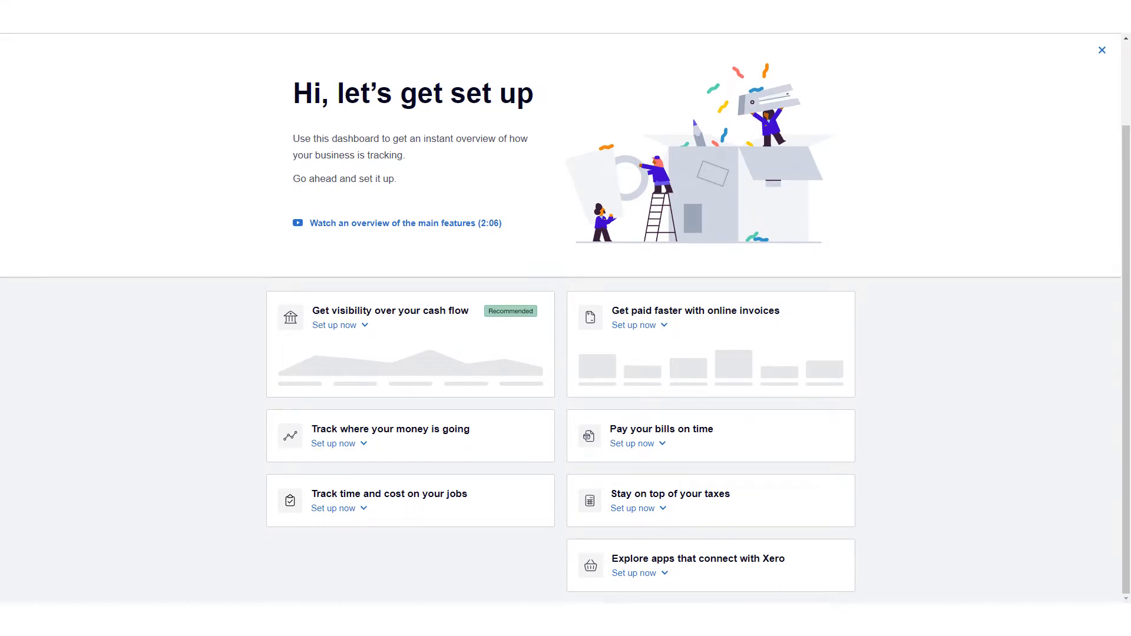
drag(1124, 366, 1114, 275)
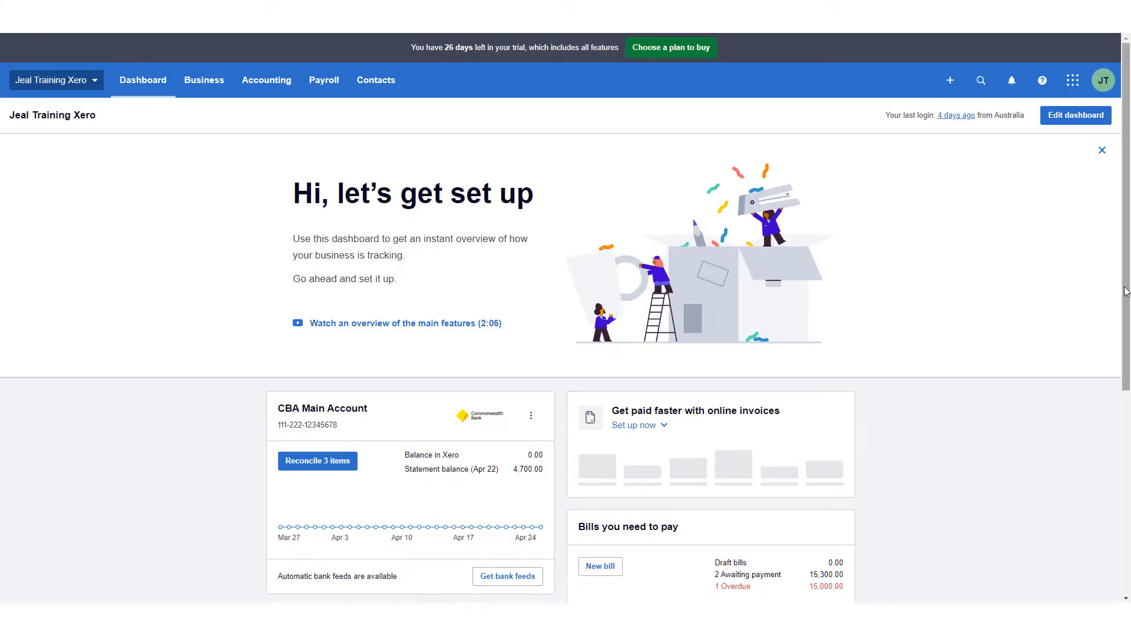
drag(1128, 292, 1129, 292)
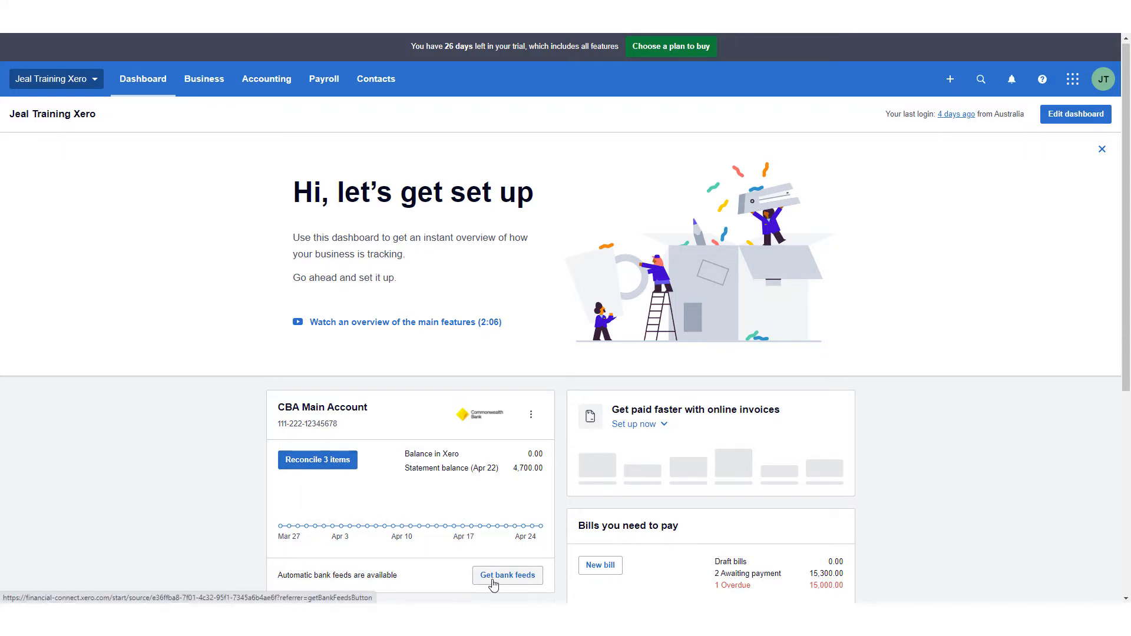
click(338, 467)
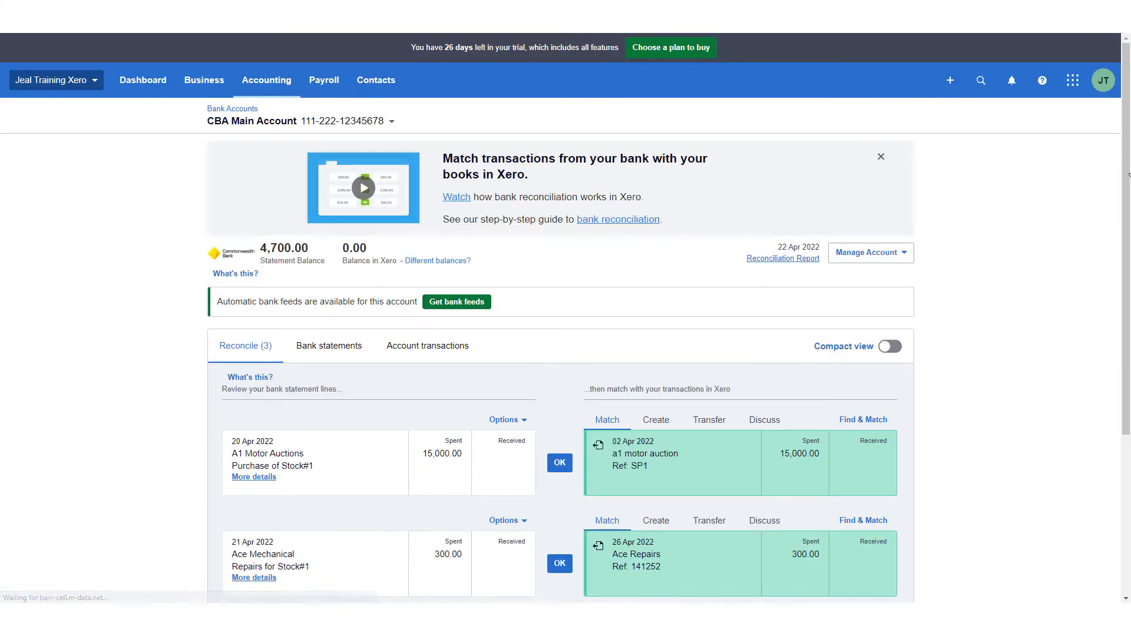
scroll(1129, 187, down, 4)
drag(1129, 187, 1129, 292)
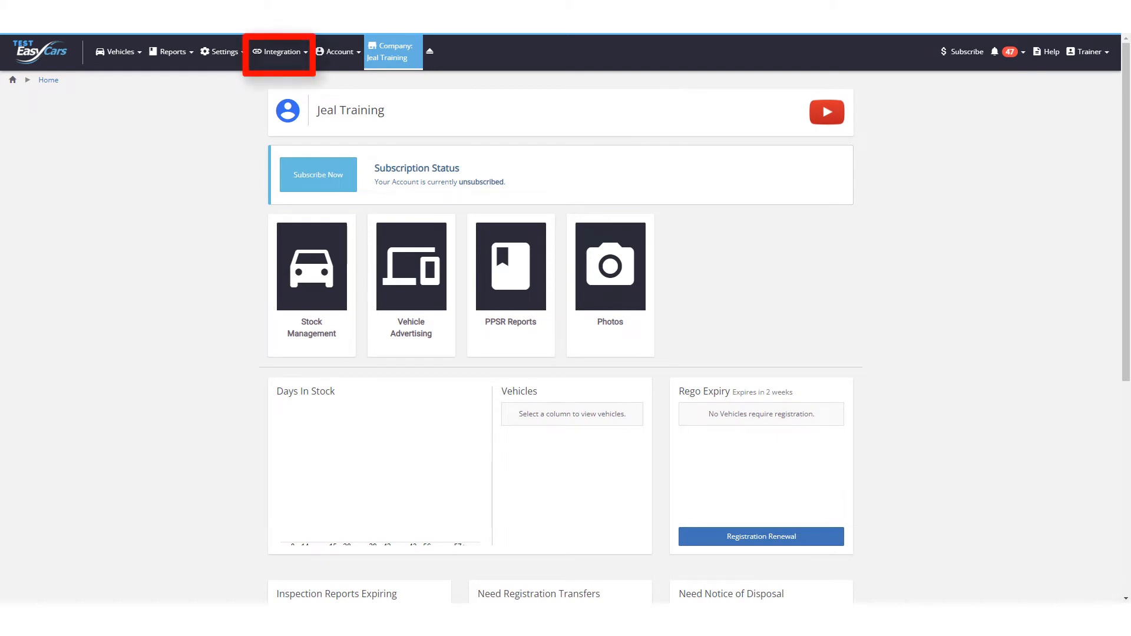
- In EasyCars, open the Xero integration, connect it to Xero and allow access to the Jeal Training Xero organisation
click(261, 59)
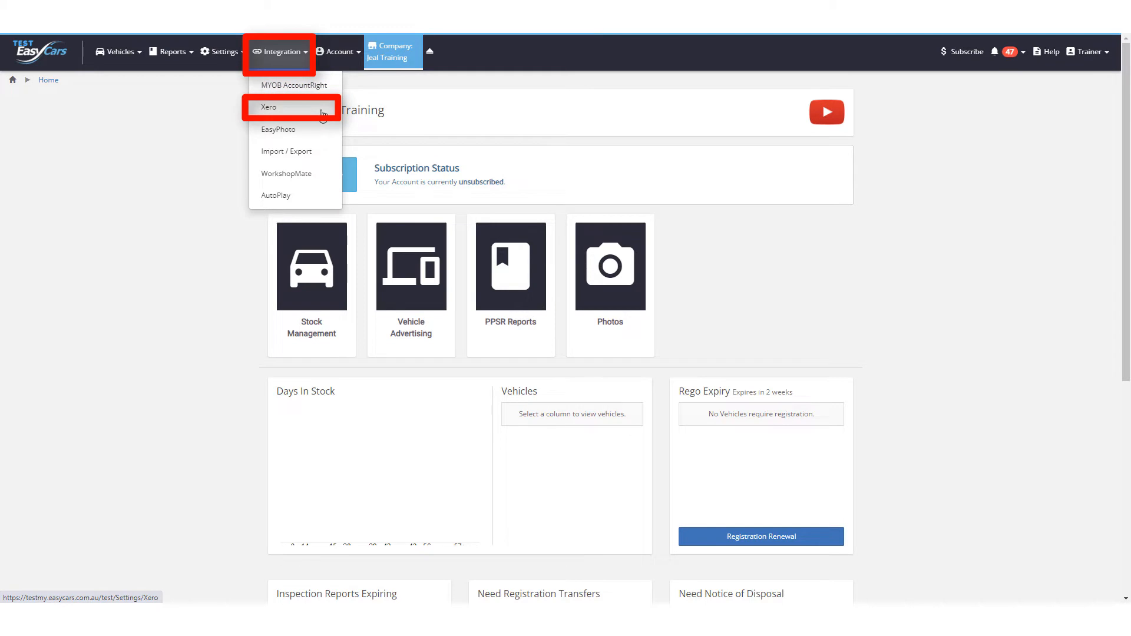
click(322, 112)
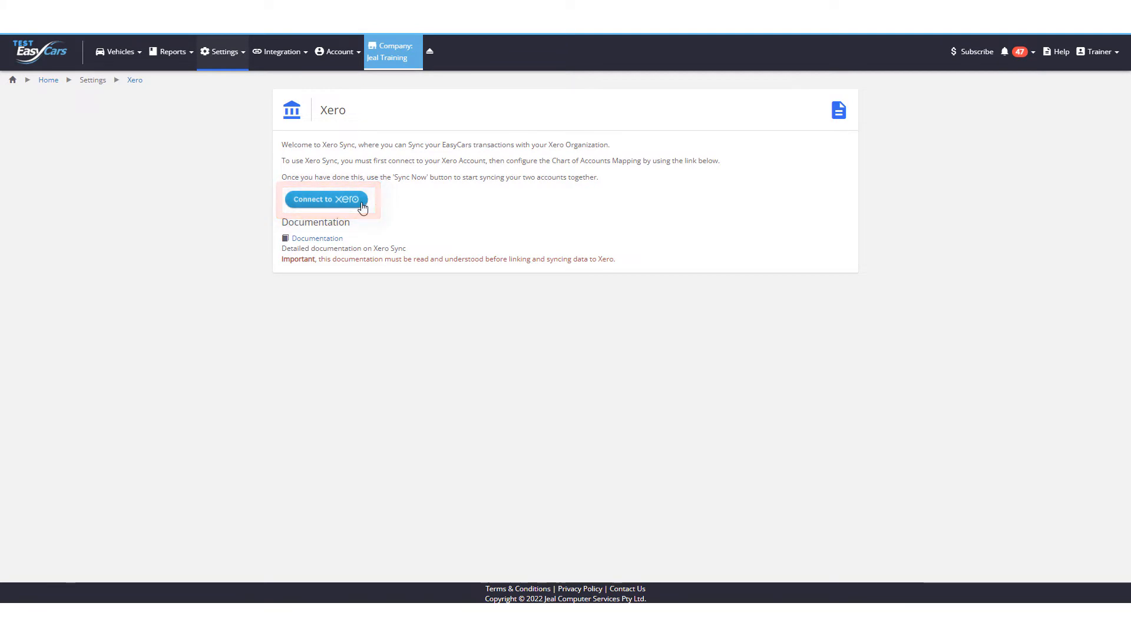
click(326, 200)
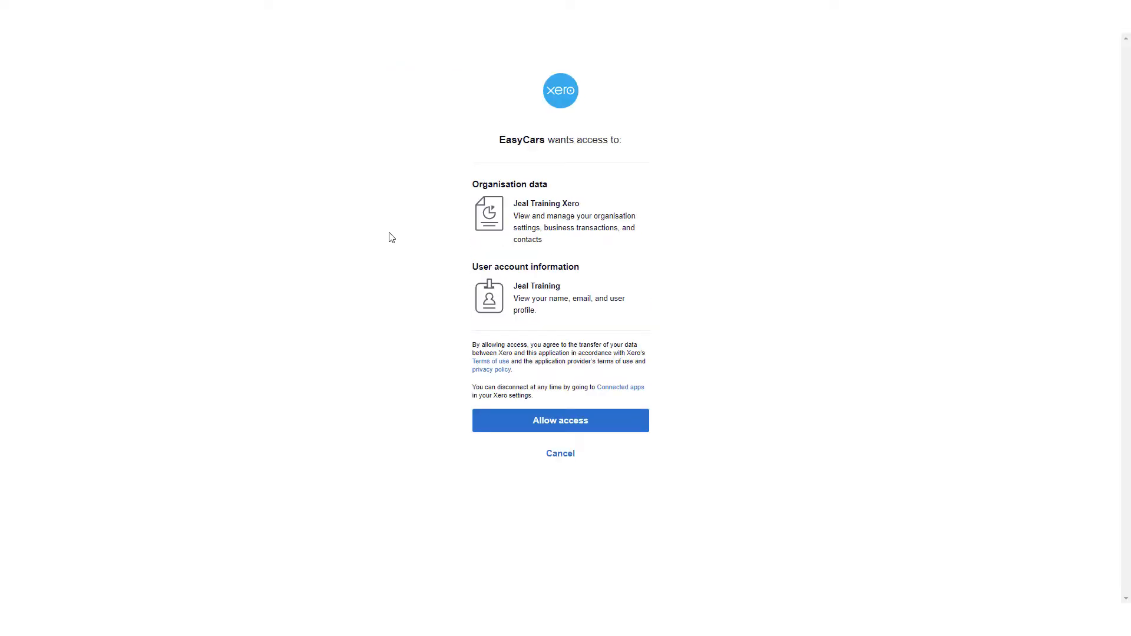
click(617, 428)
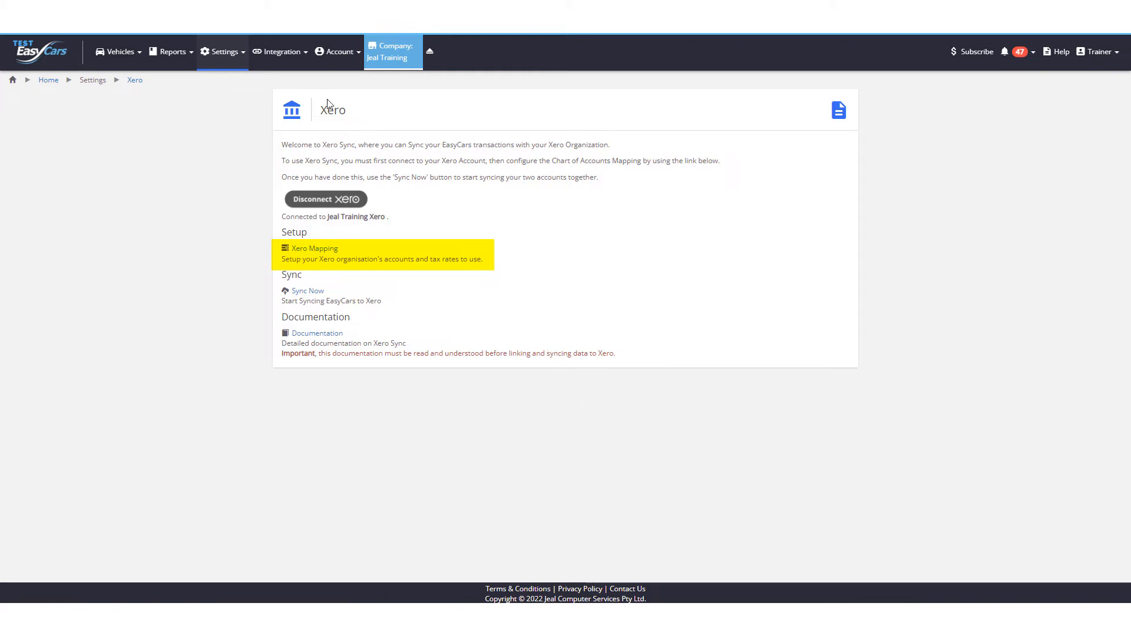
- Open the Xero Mapping setup and set the conversion date to 01/07/2021
click(278, 57)
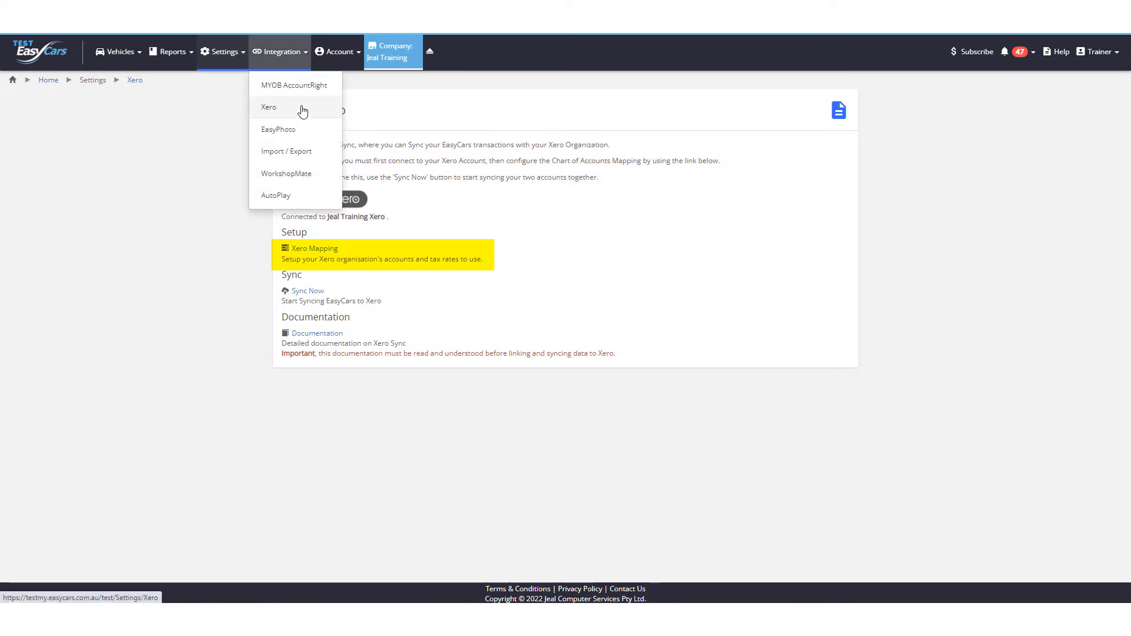
click(314, 248)
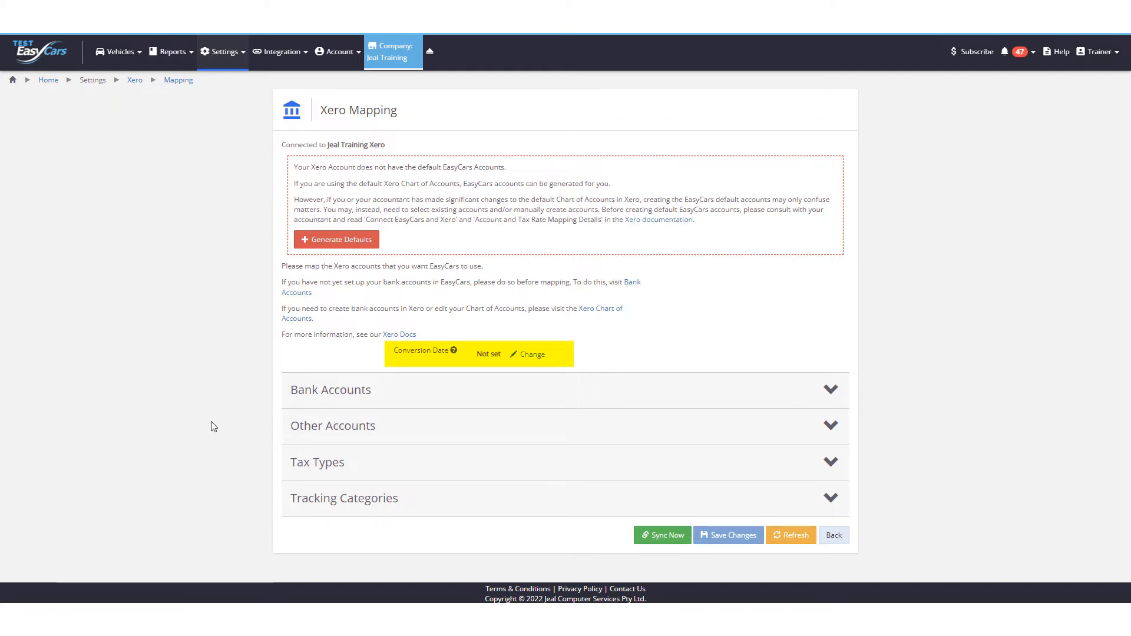
click(534, 356)
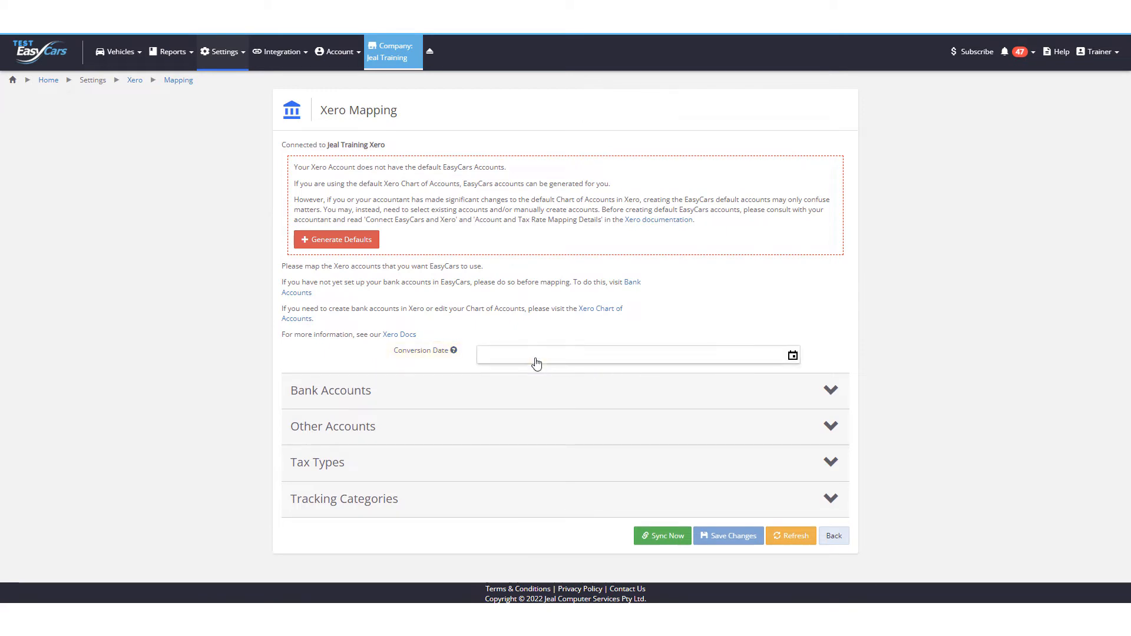
click(796, 359)
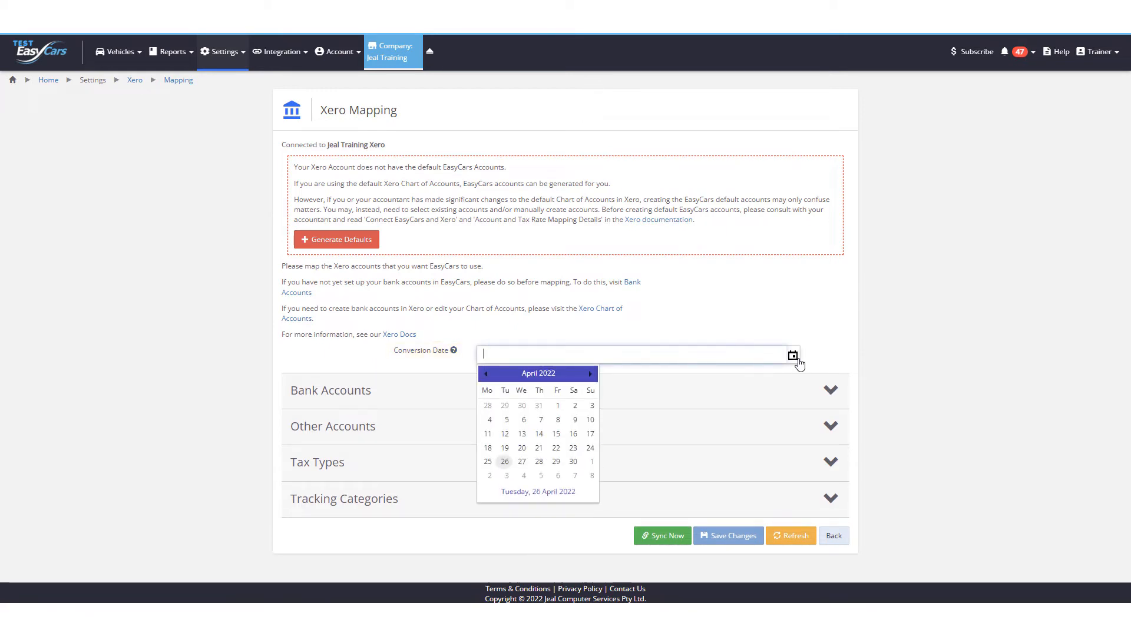
click(485, 376)
click(485, 377)
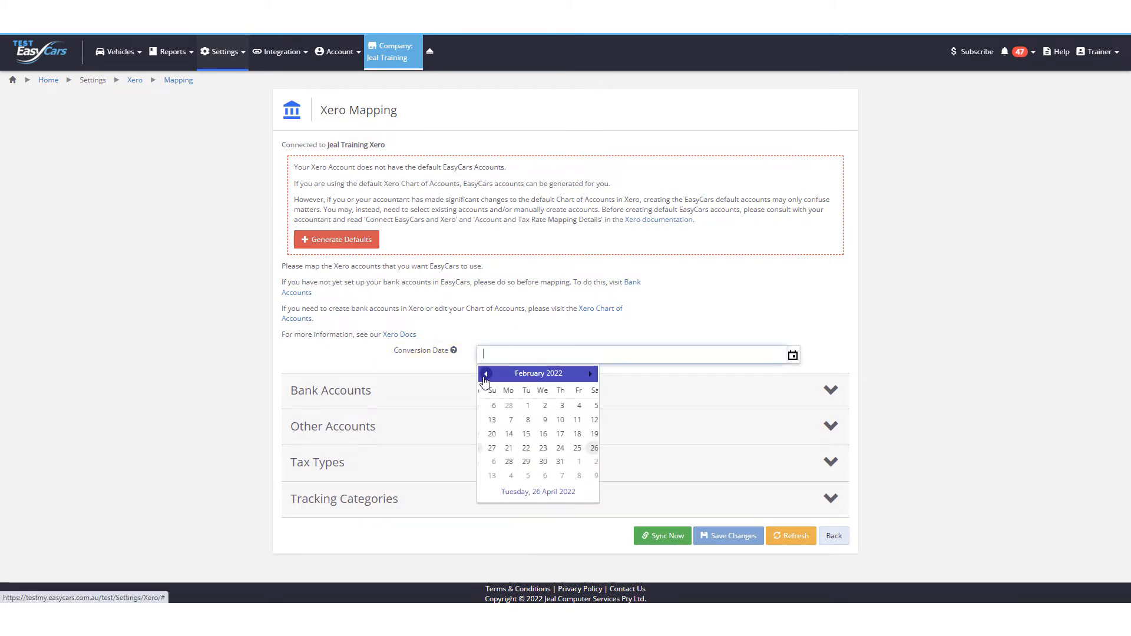
click(485, 378)
click(485, 377)
click(485, 377)
click(485, 377)
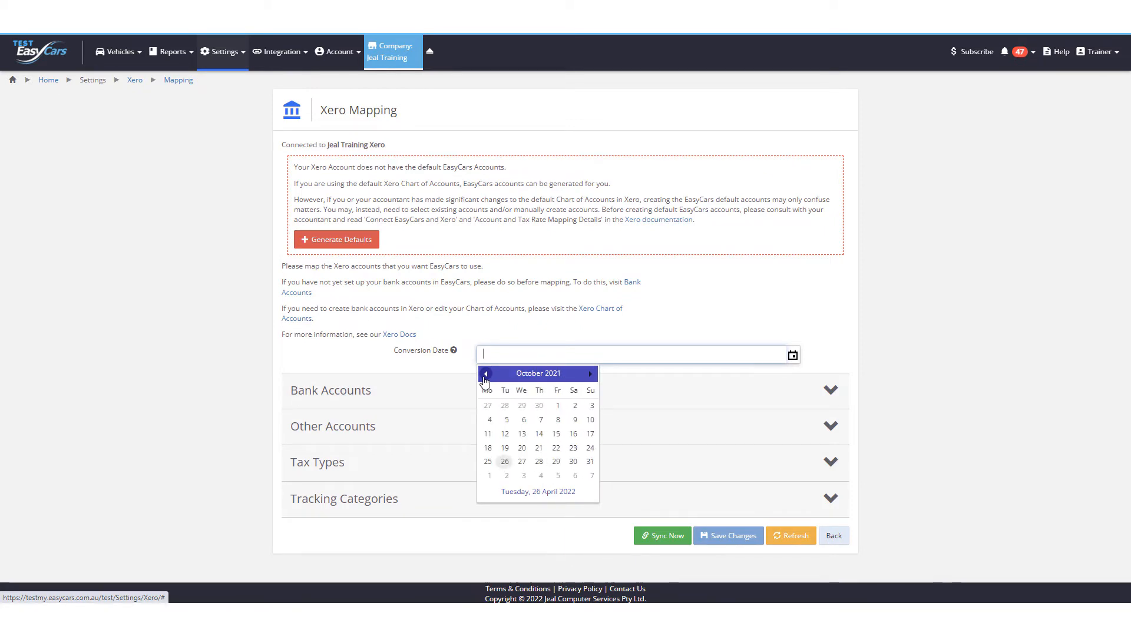
click(485, 377)
click(485, 377)
click(485, 377)
click(541, 406)
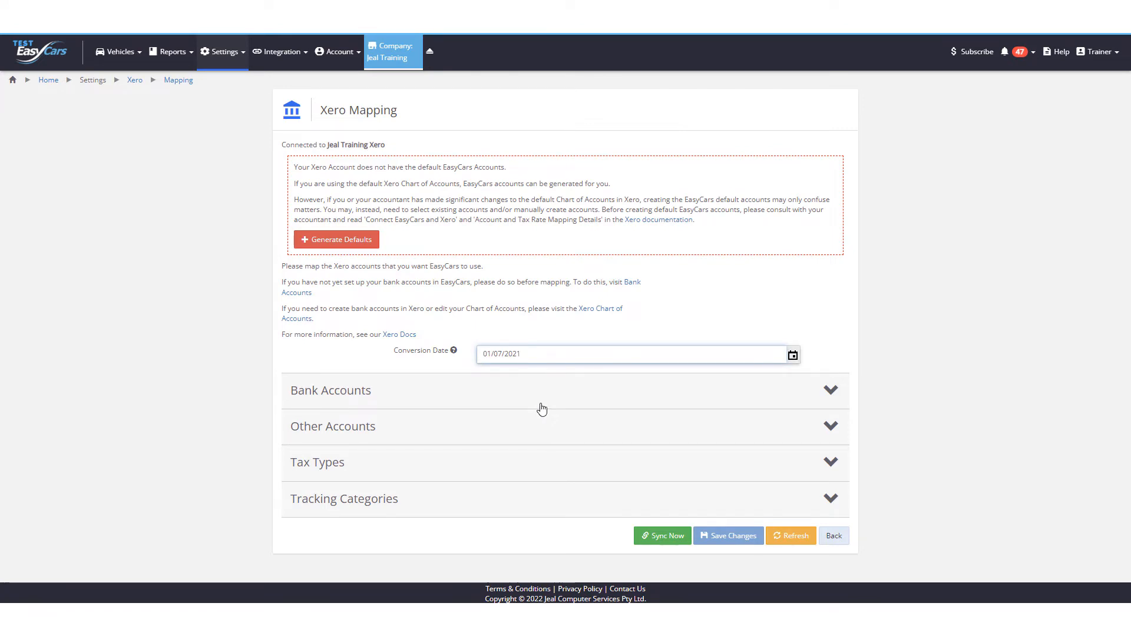
click(839, 360)
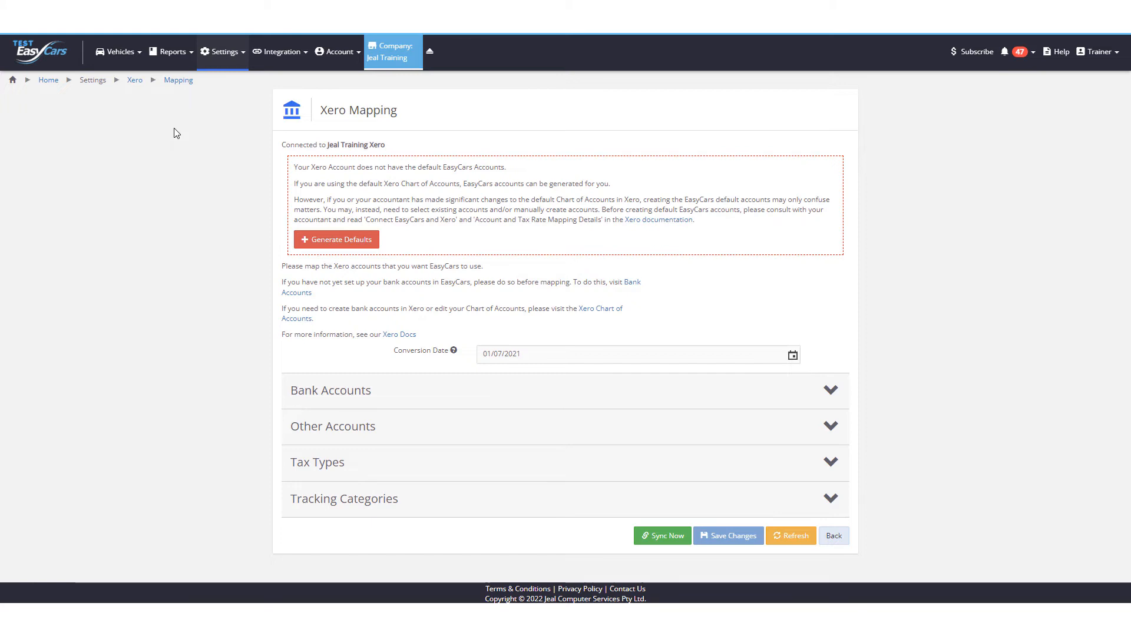
- Check the account choices for the Main Bank Account mapping and view the EasyCars bank accounts list in a separate browser tab
click(477, 399)
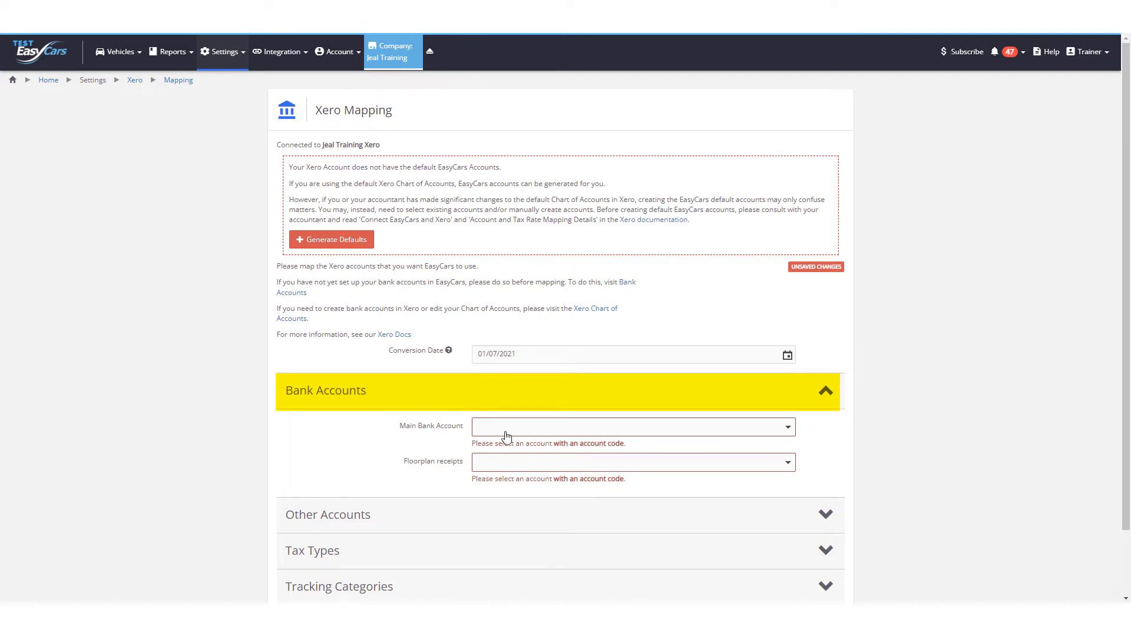
click(592, 426)
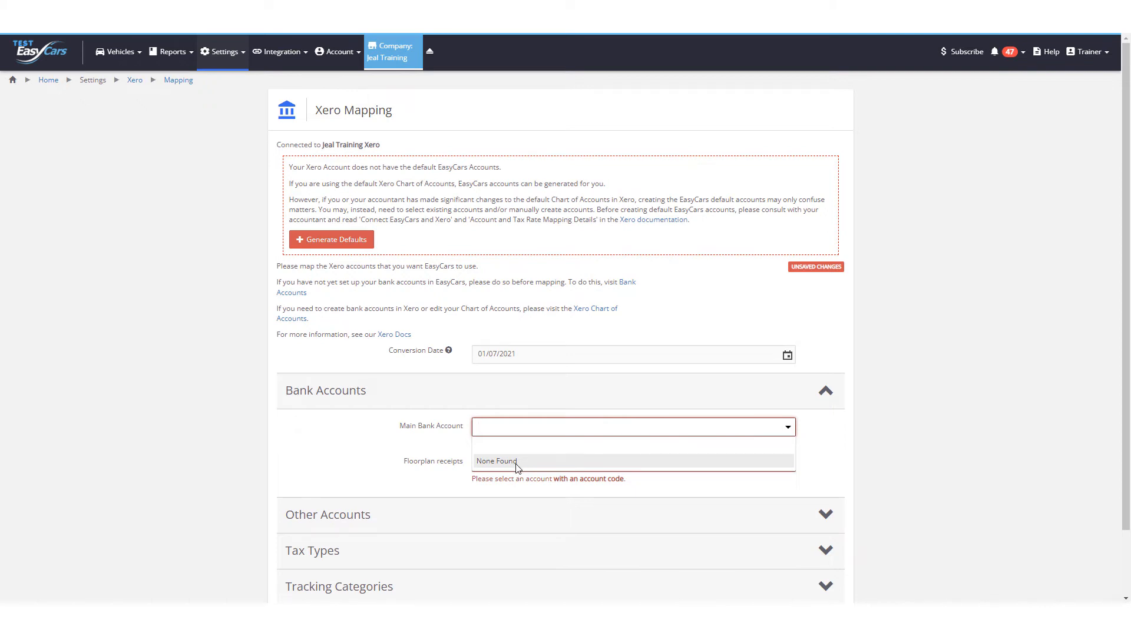
click(338, 54)
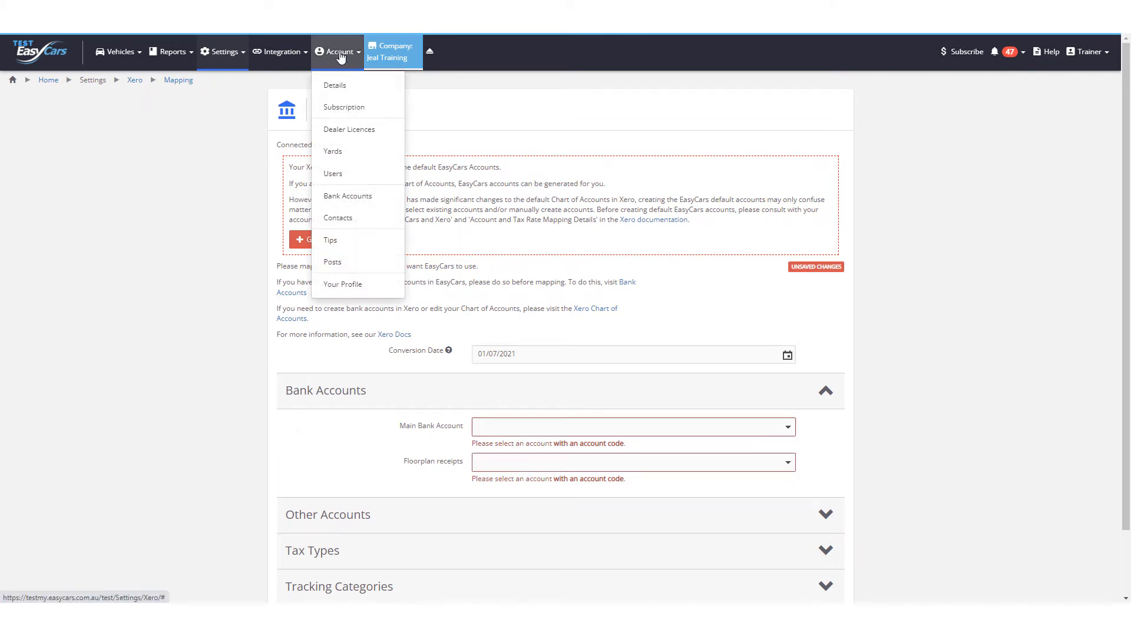
right_click(354, 204)
click(395, 210)
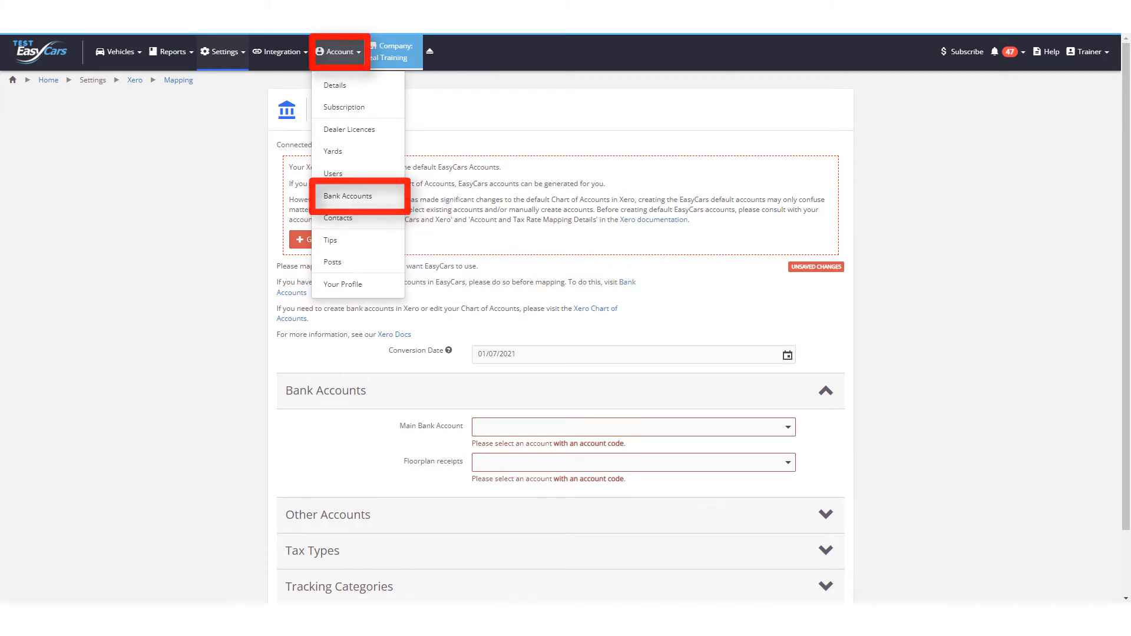
click(886, 23)
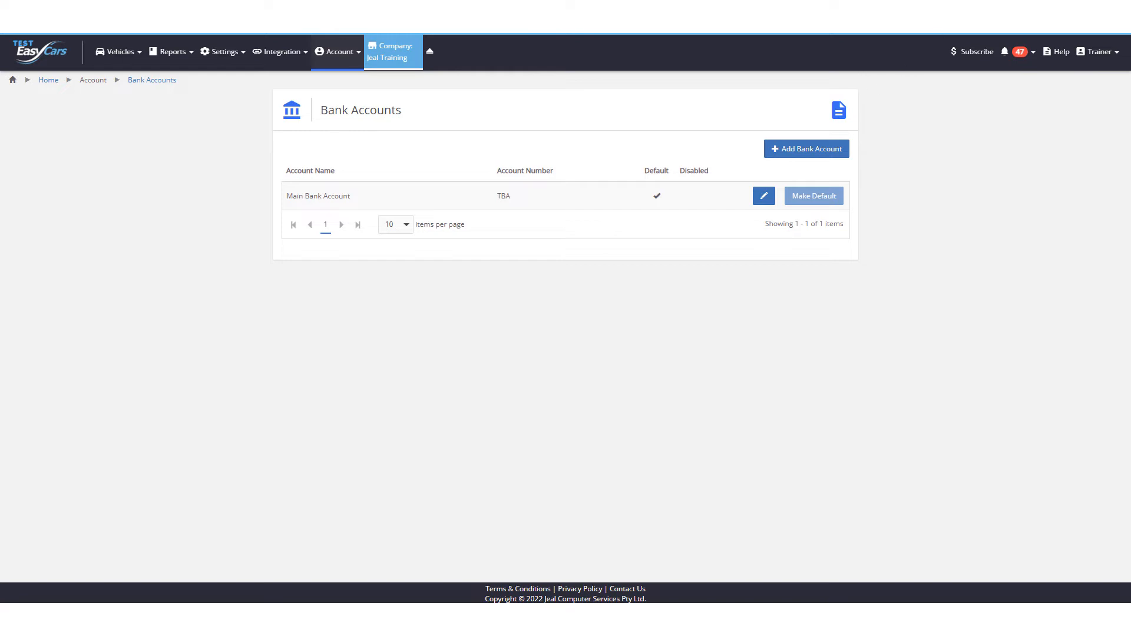
- Switch to Xero's chart of accounts and start adding a Commonwealth Bank CBA (AU) account, skipping the automatic bank connection
click(955, 23)
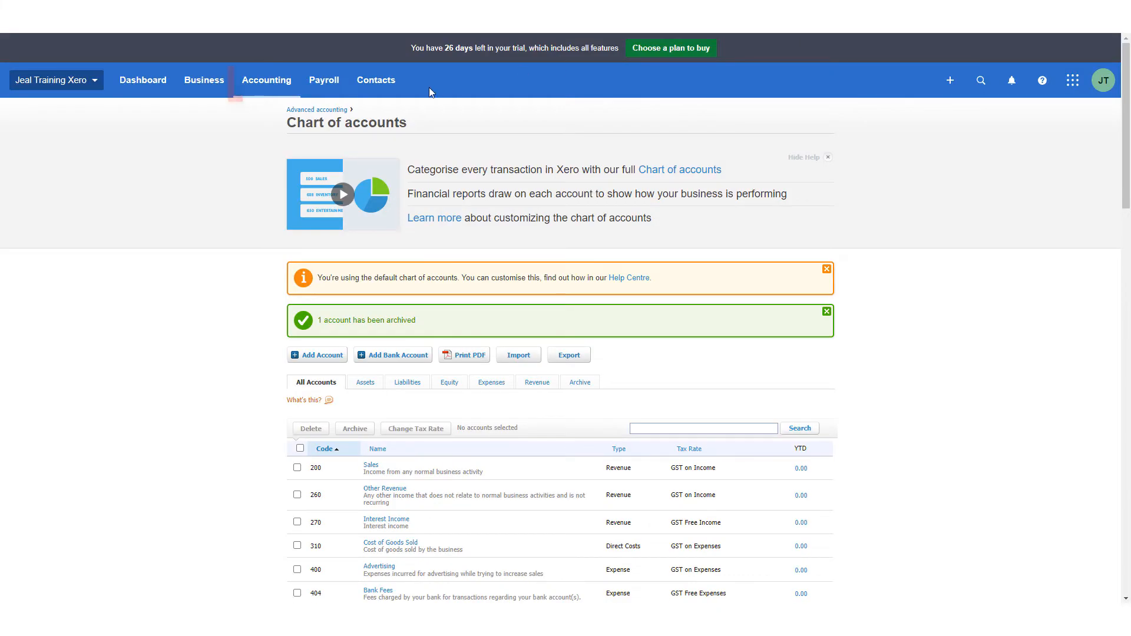
click(287, 85)
click(407, 361)
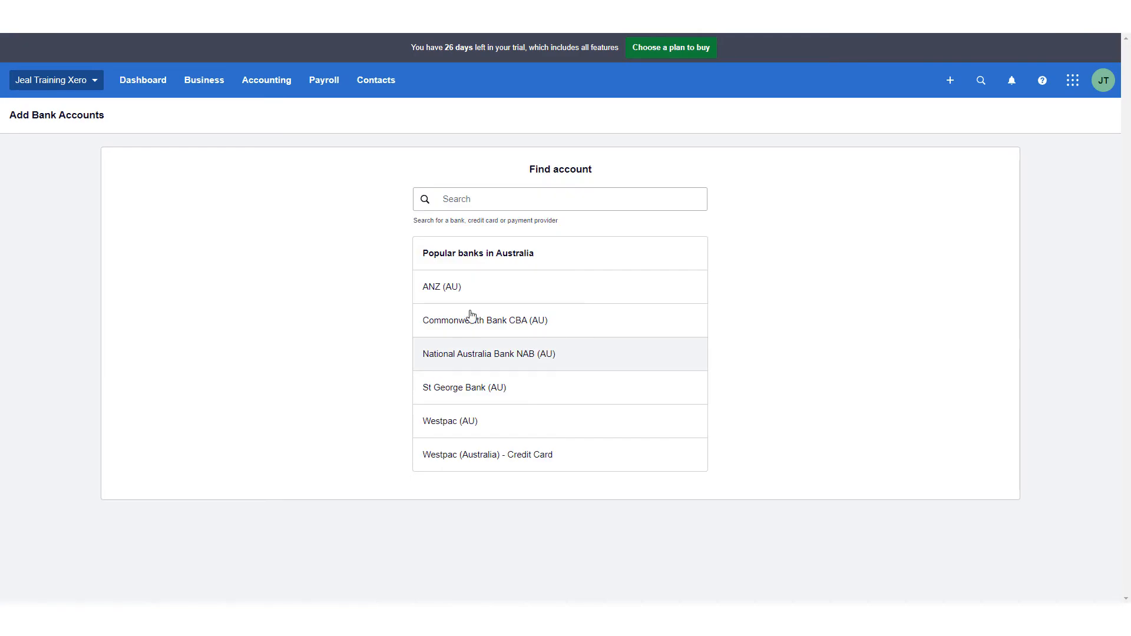
click(498, 287)
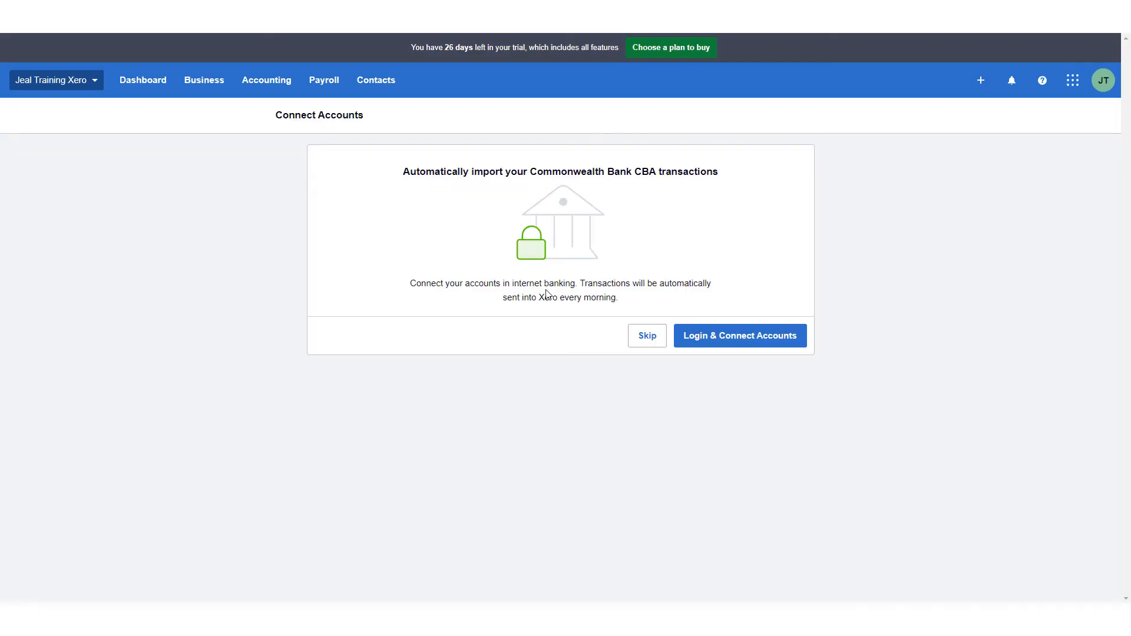
click(647, 335)
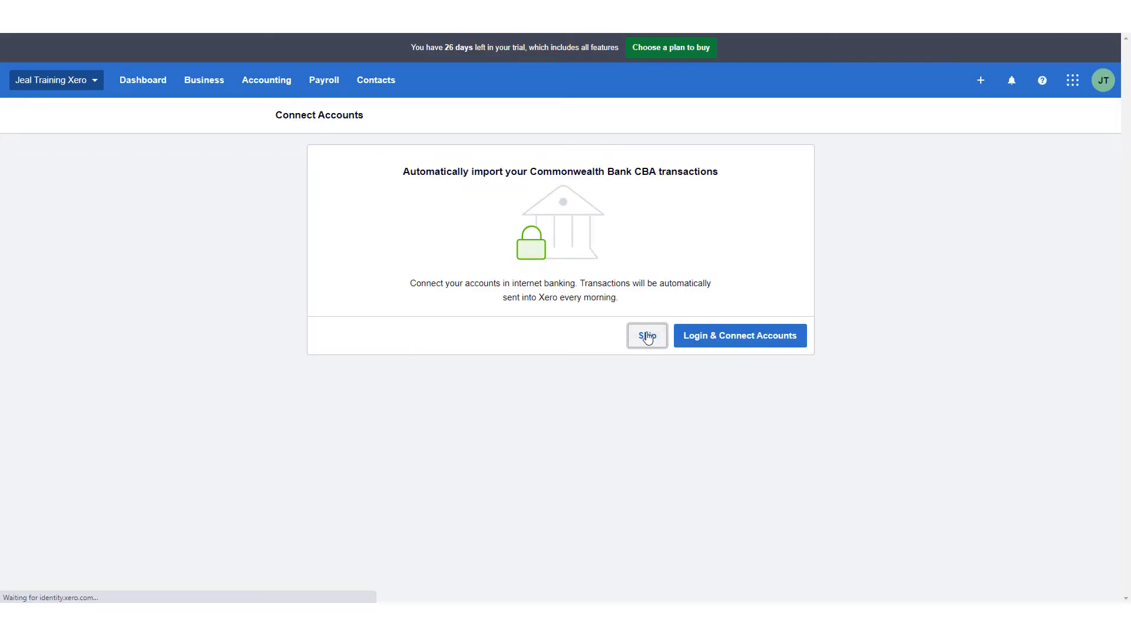
- Name the new bank account Bank Main, with account code 123 and account type Everyday (day-to-day)
click(527, 218)
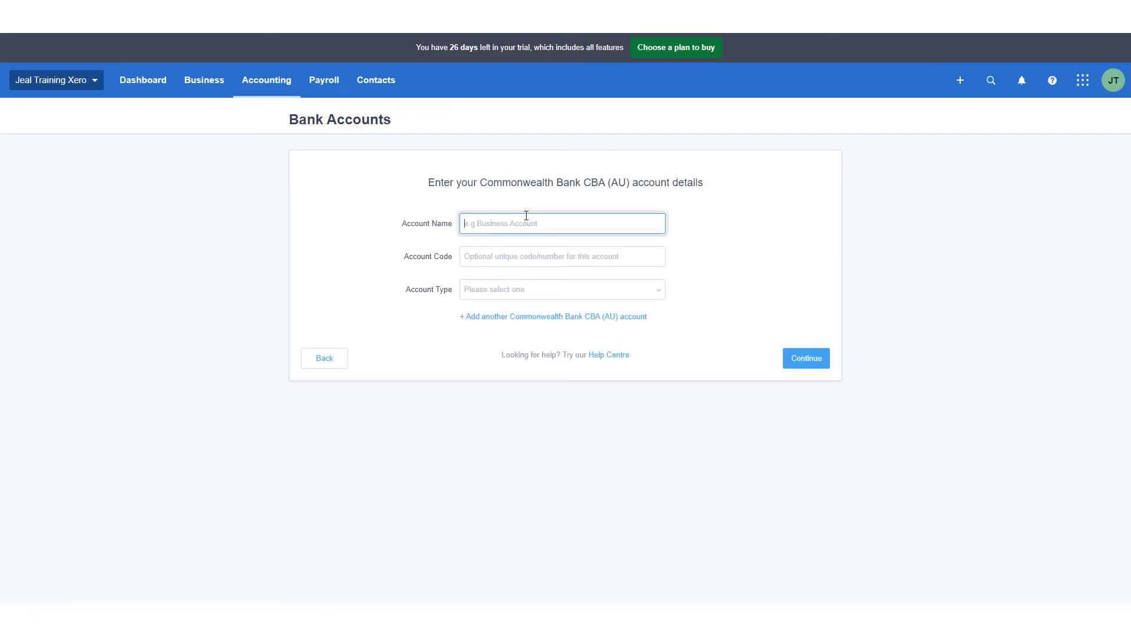
text(Banb)
text(Main)
key(Tab)
text(12)
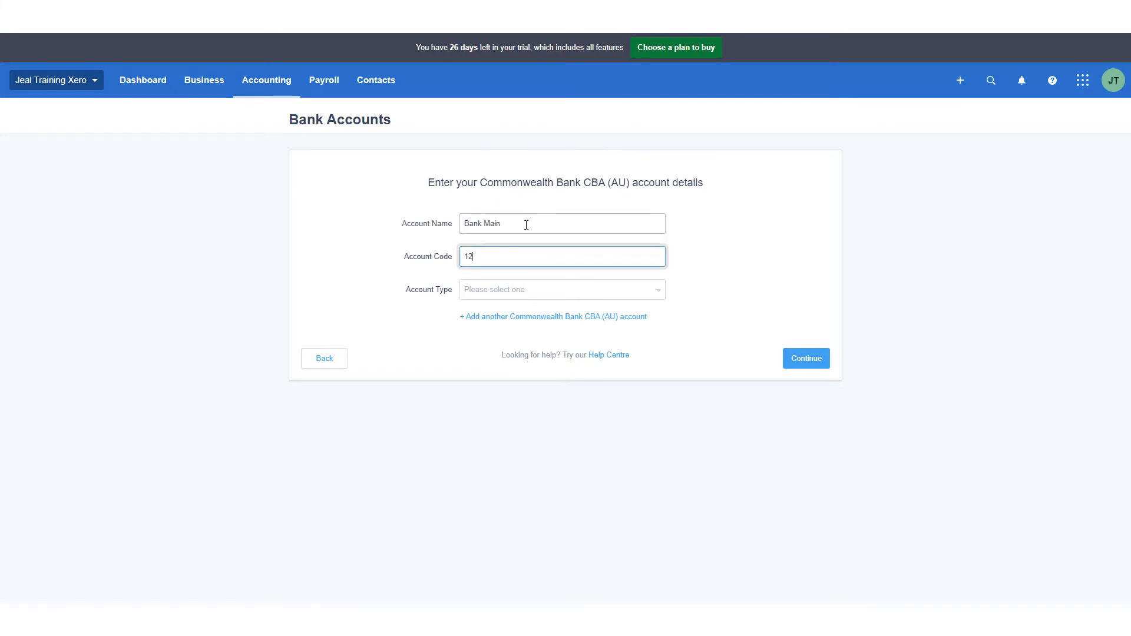
text(3)
click(482, 289)
click(486, 316)
- Enter the account's BSB and account number, and finish adding the bank account
click(476, 328)
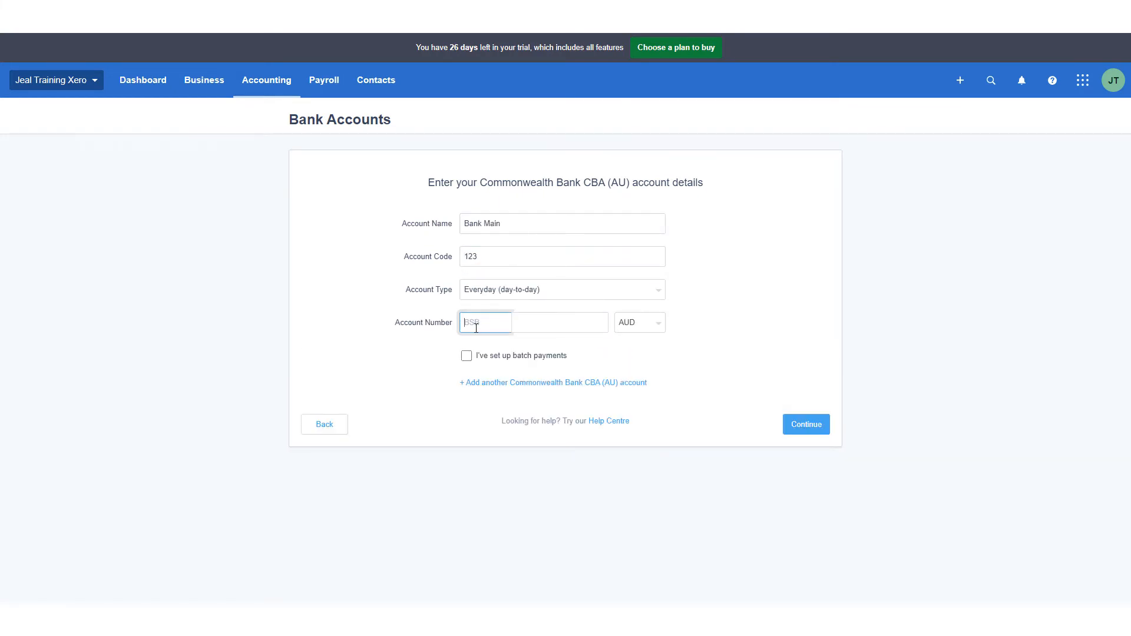
text(123-123)
click(546, 322)
text(123123)
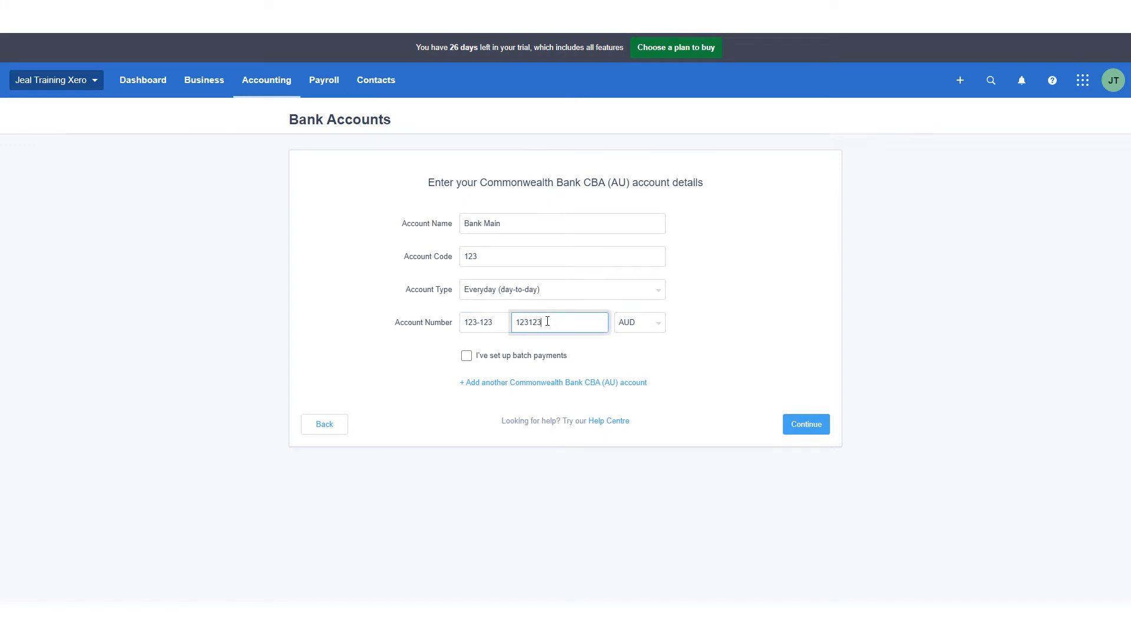
text(123)
click(808, 427)
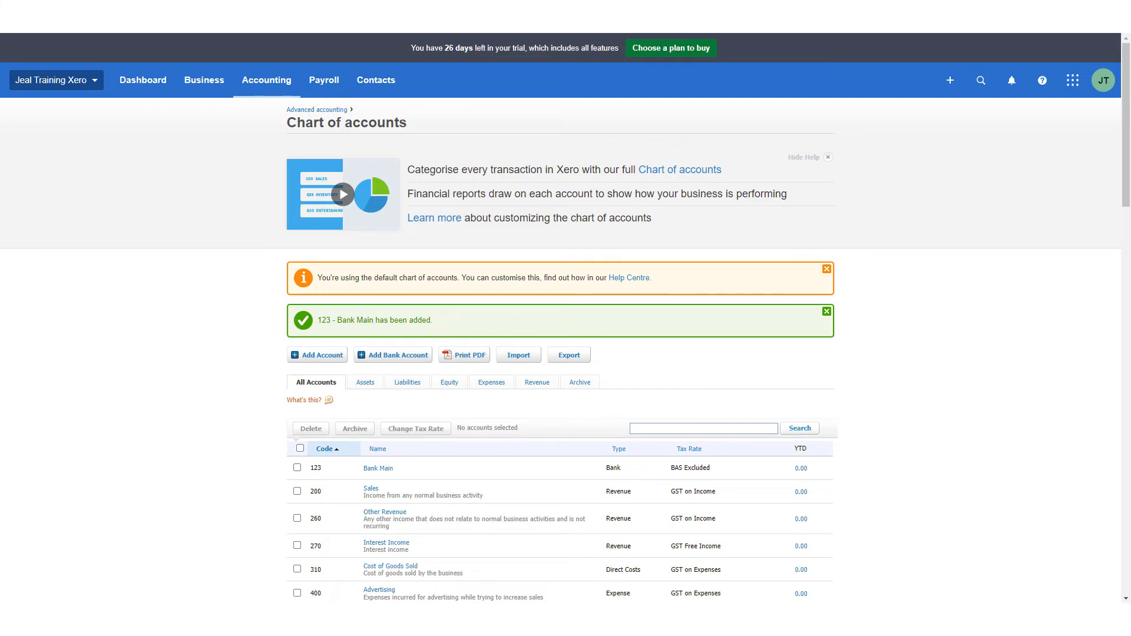
- Switch back to the EasyCars Xero mapping, expand the Other Accounts section and generate the default EasyCars accounts
click(855, 18)
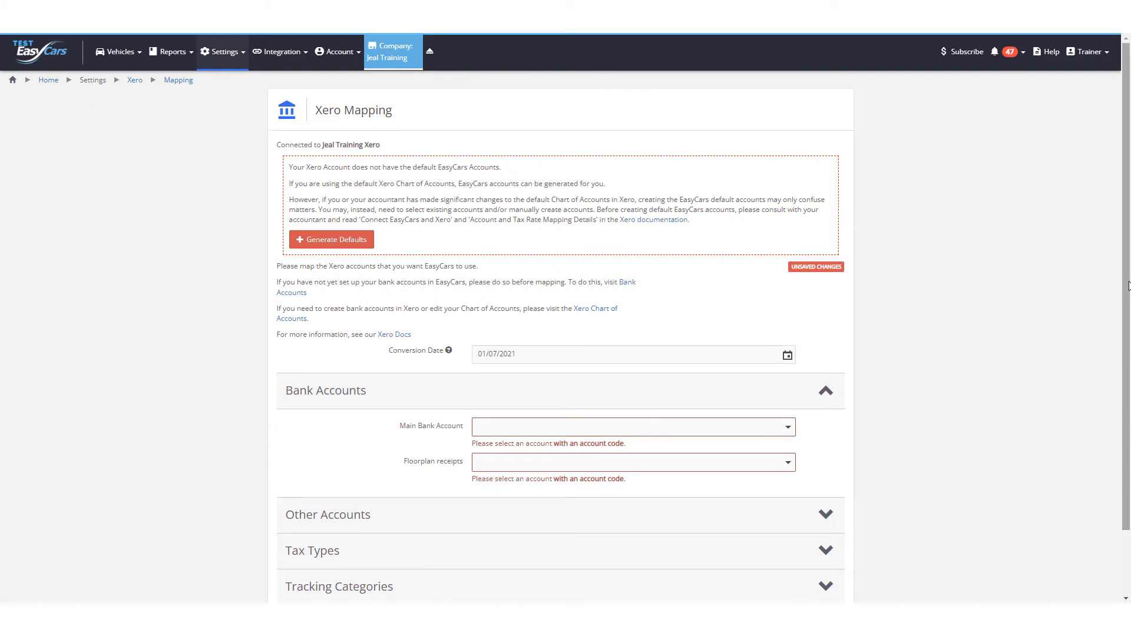
scroll(1128, 286, down, 1)
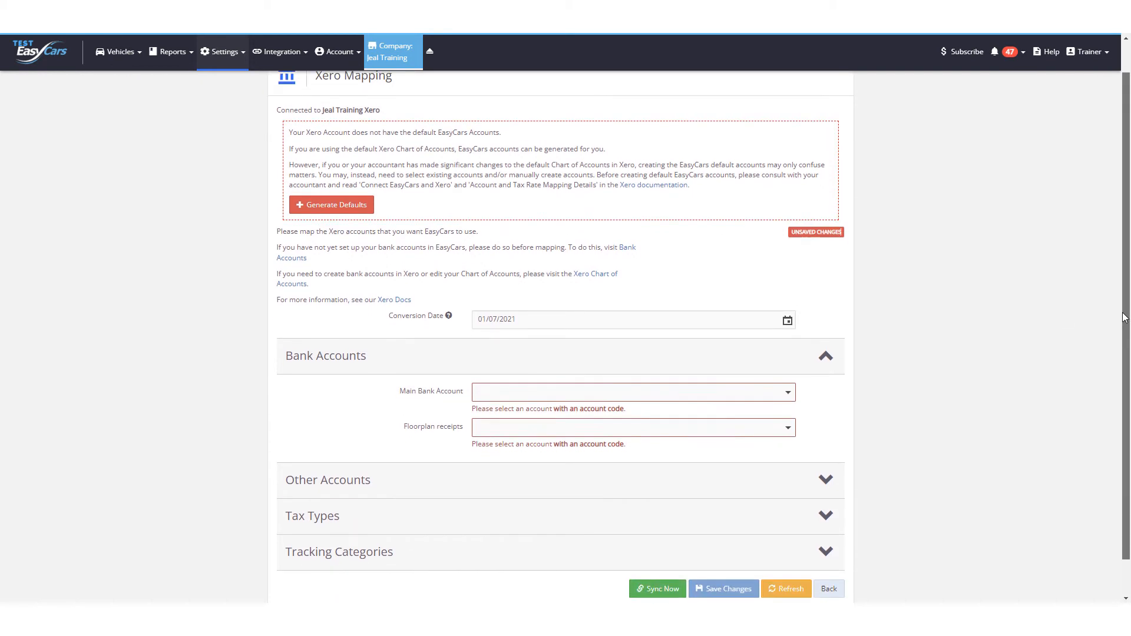
click(740, 477)
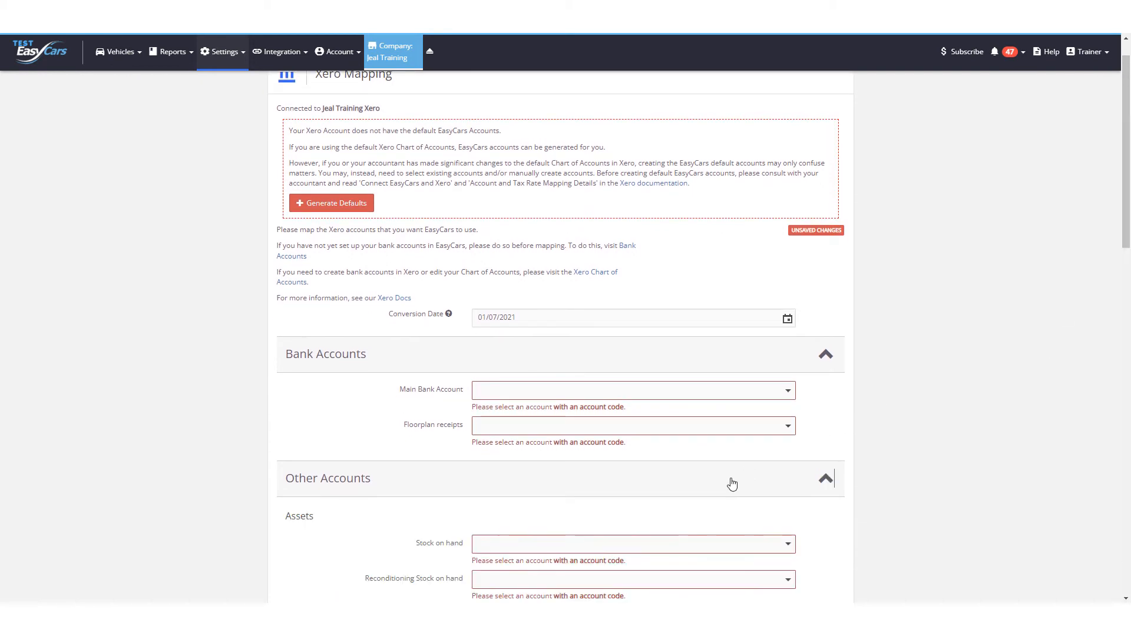
click(333, 204)
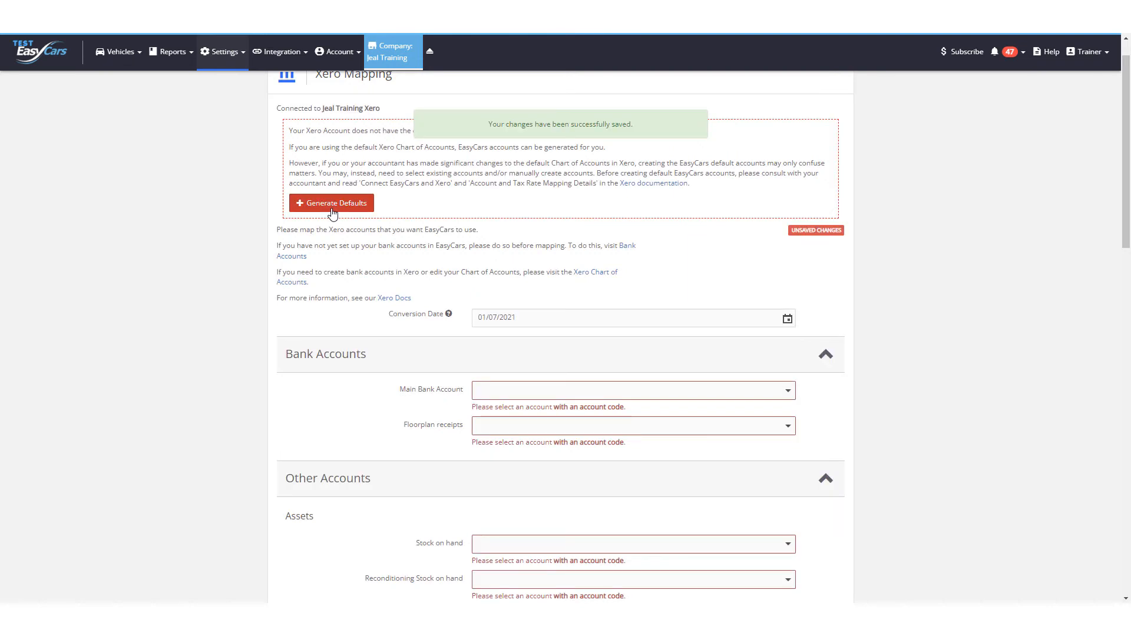
- Generate the default EasyCars accounts in Xero and apply the default accounts to the mapping
click(332, 210)
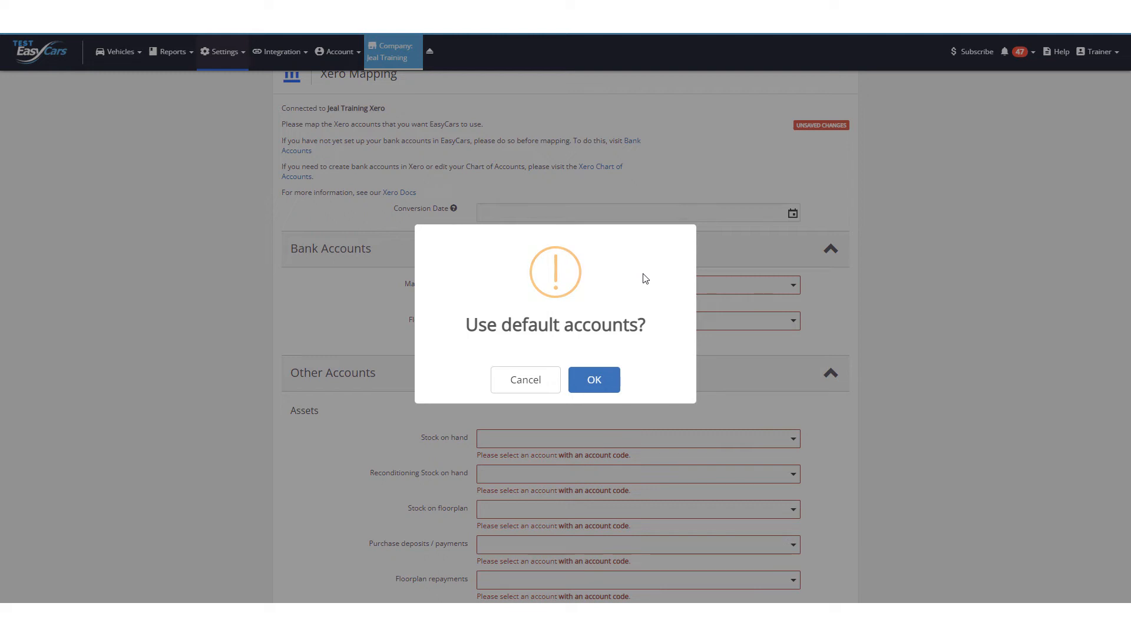
click(594, 380)
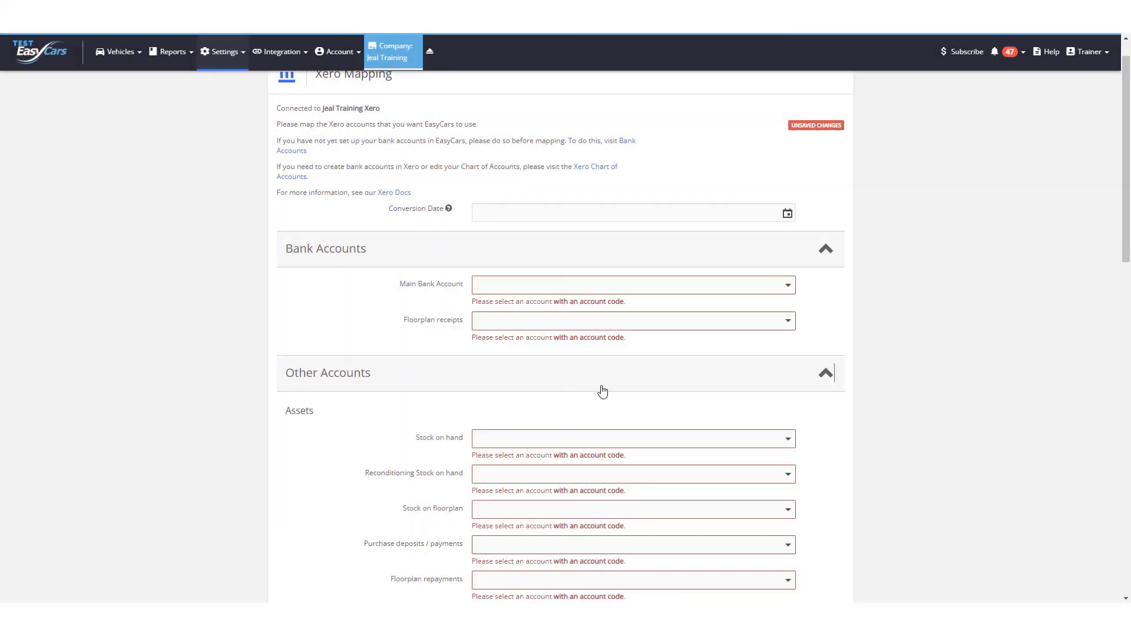
drag(1129, 296, 1115, 601)
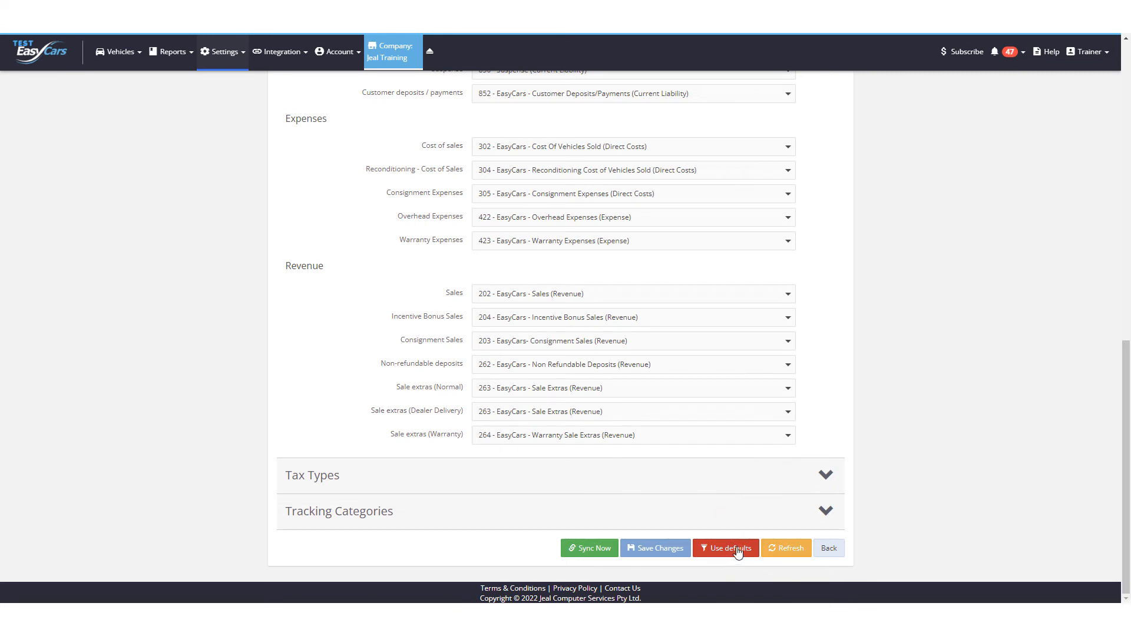
- Review the default account mappings for assets, liabilities, expenses and revenue, and expand the Tax Types section
scroll(1119, 359, up, 3)
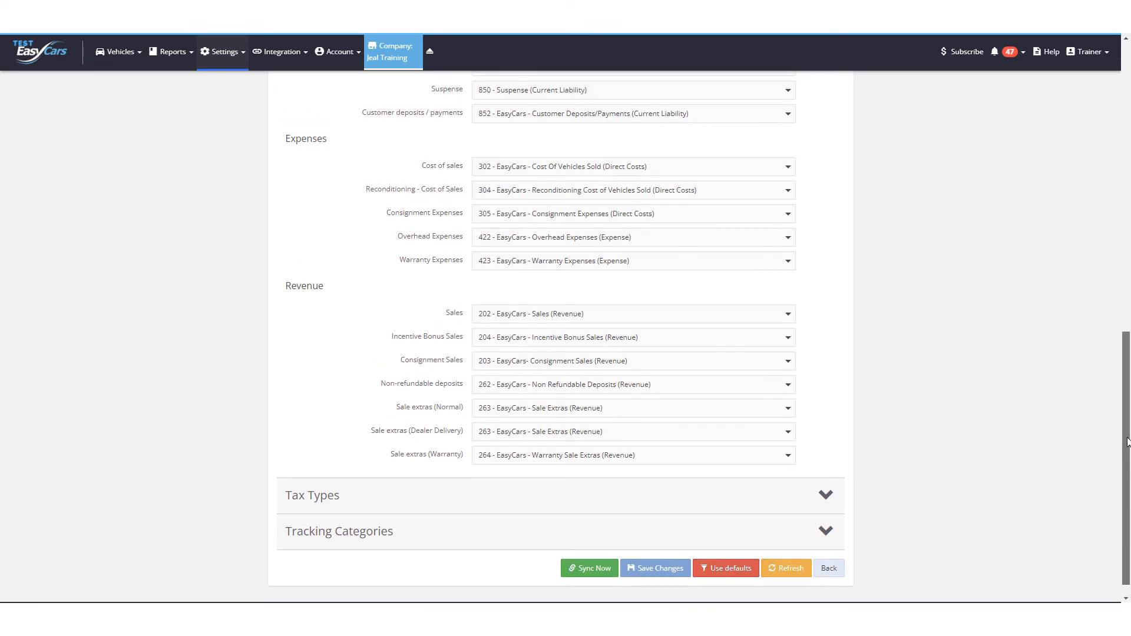
scroll(1119, 359, up, 10)
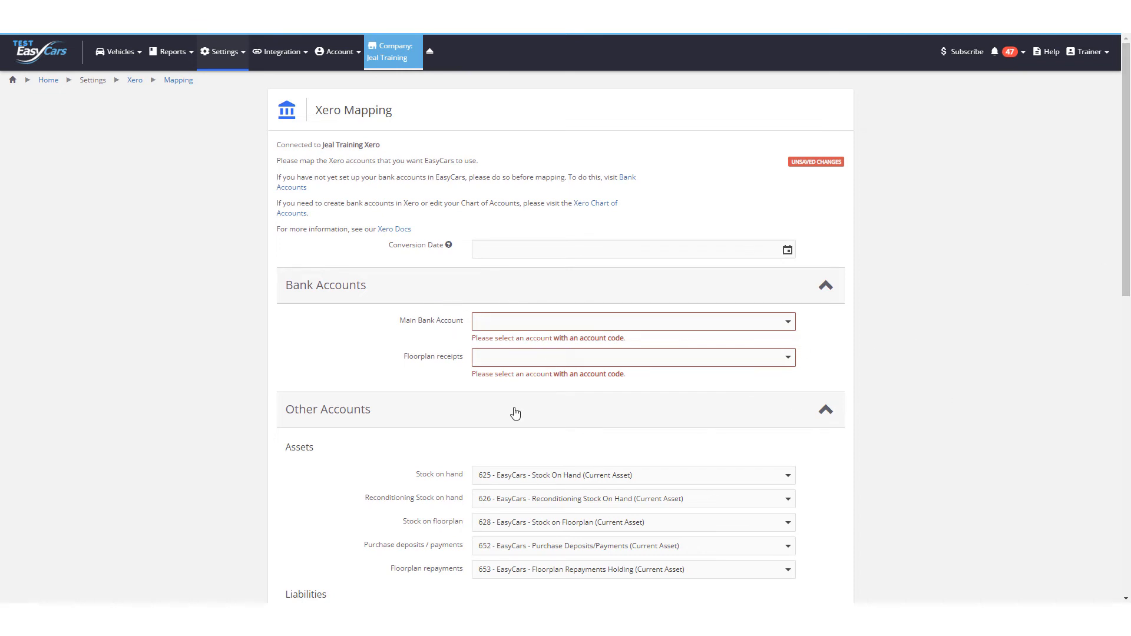
scroll(1120, 288, down, 2)
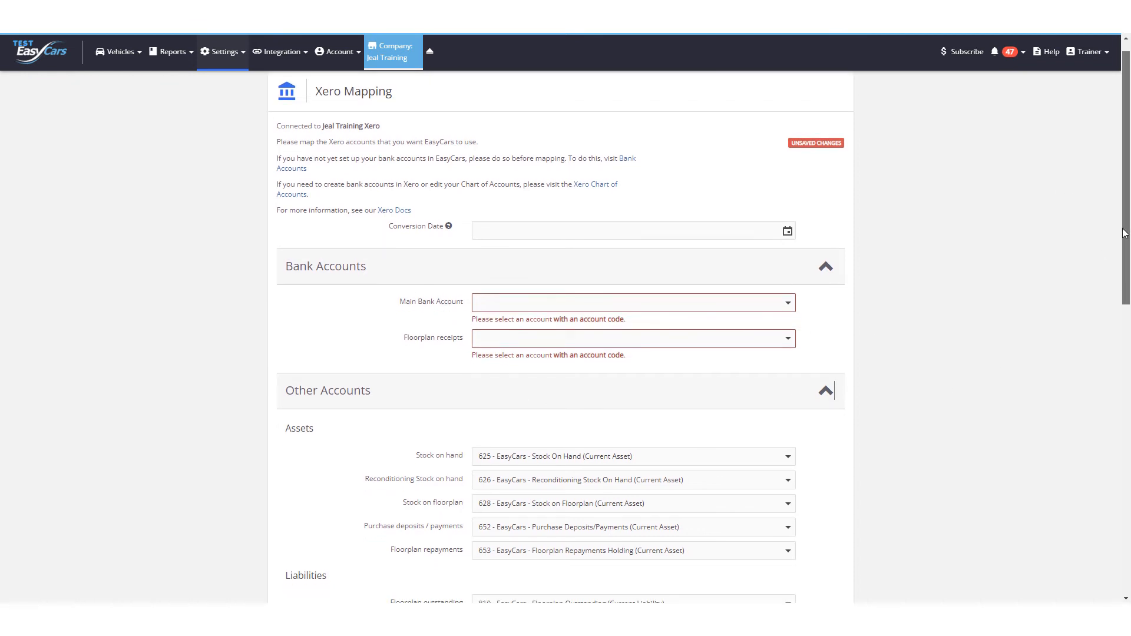
scroll(1120, 289, down, 10)
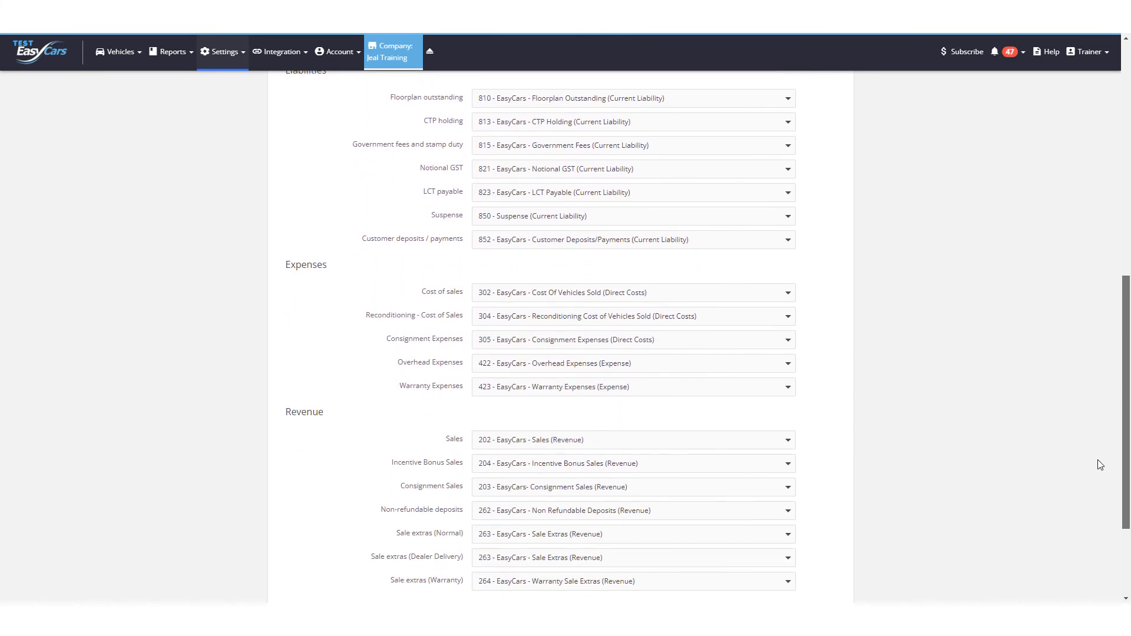
click(784, 480)
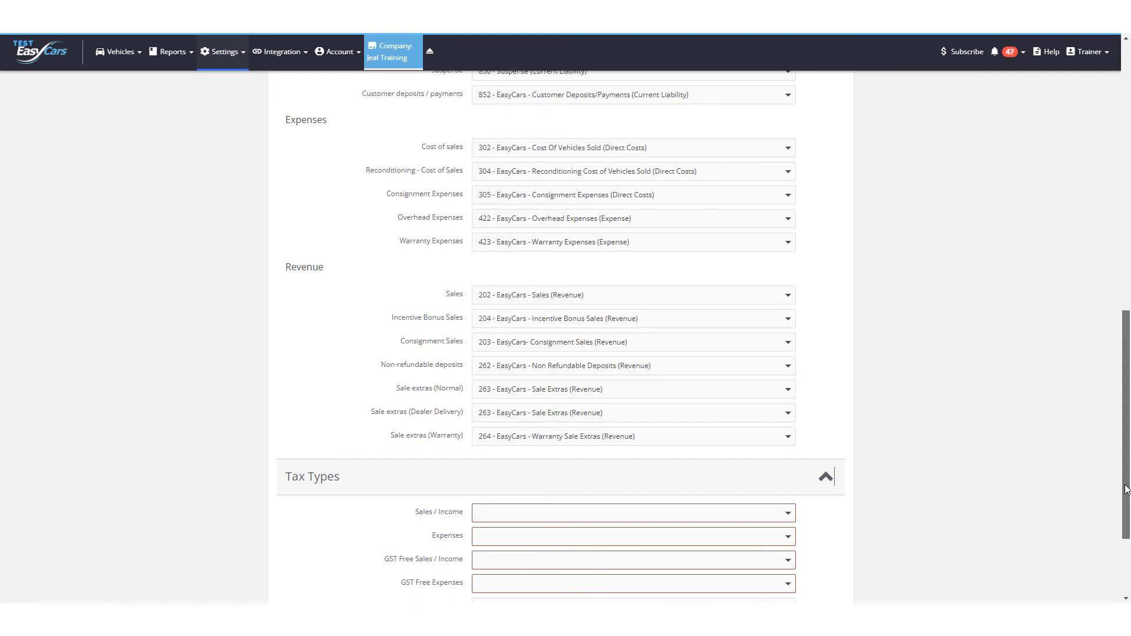
- Map both the Main Bank Account and Floorplan receipts to 123 - Bank Main (Bank Account)
drag(1126, 489, 1128, 262)
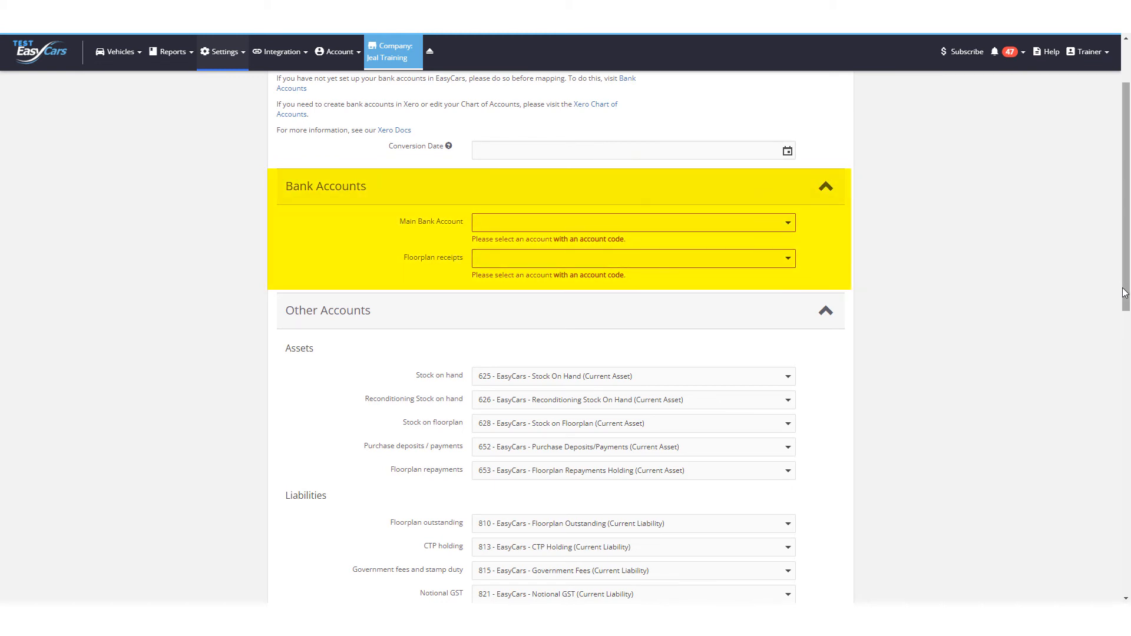
click(494, 227)
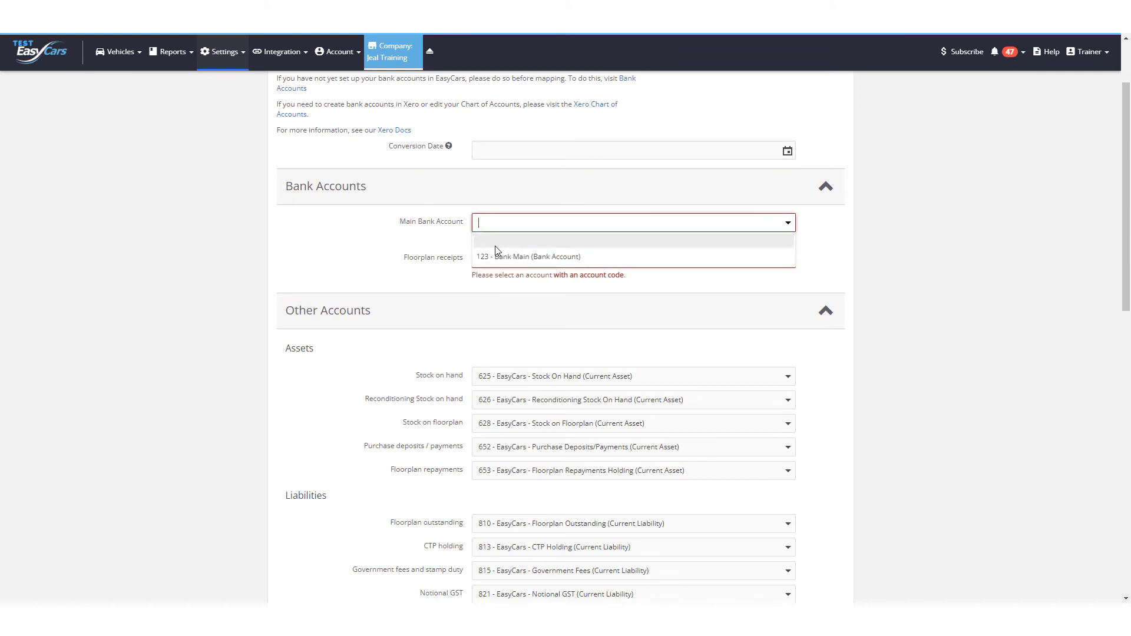
click(494, 258)
click(506, 254)
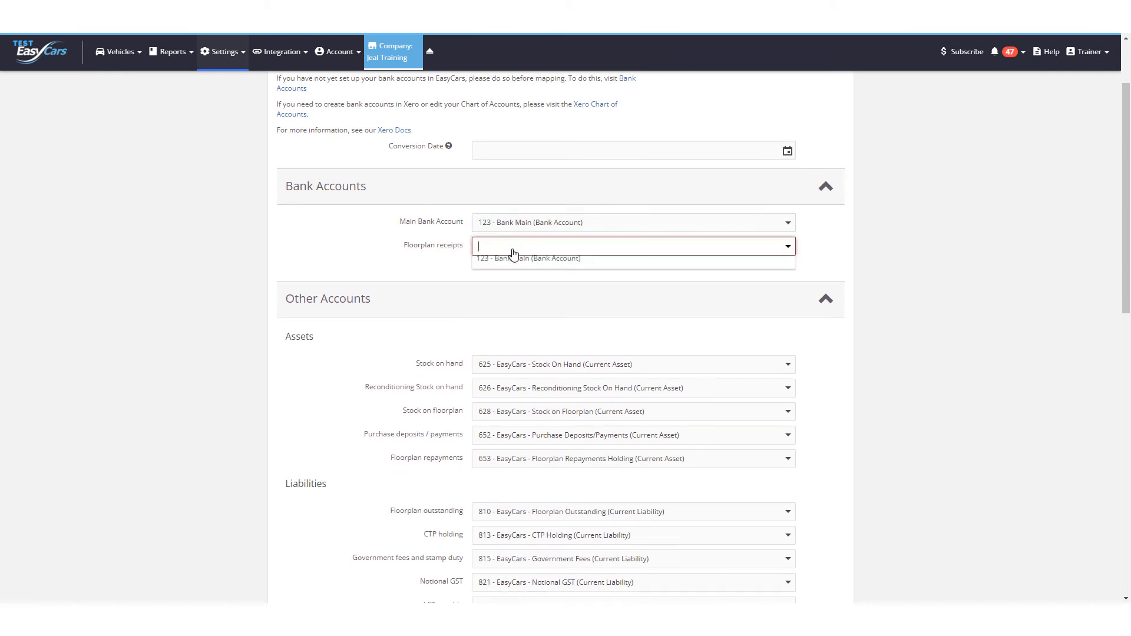
click(510, 277)
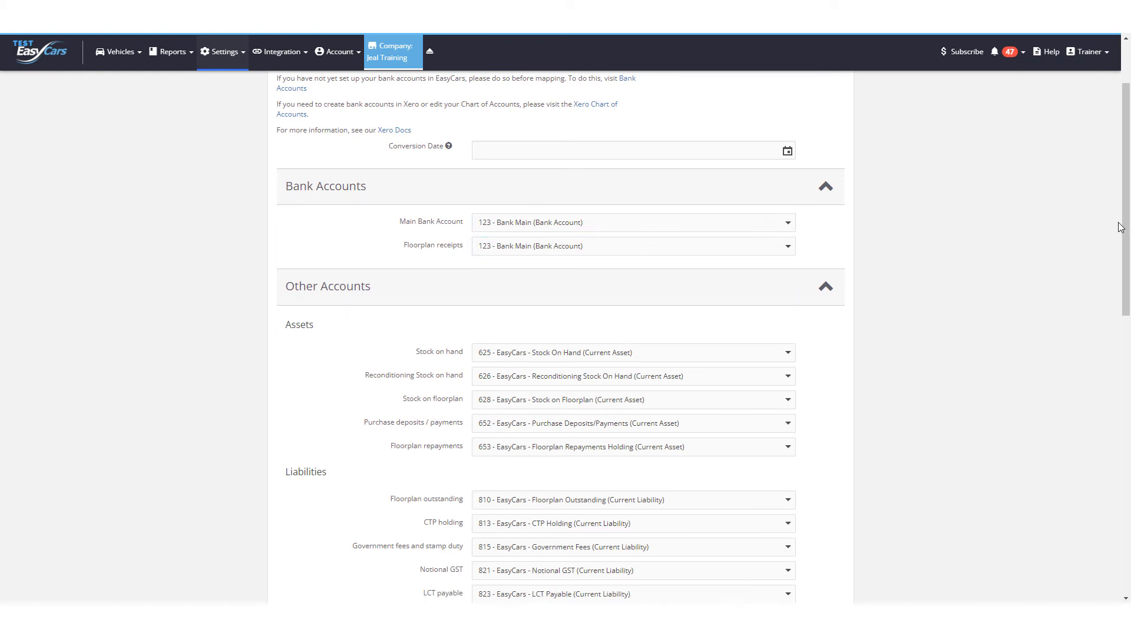
- Set the Sales / Income tax type to GST on Income - 10.00 (Output) and Expenses to GST on Expenses - 10.00 (Input)
scroll(1076, 260, down, 15)
scroll(1073, 492, down, 1)
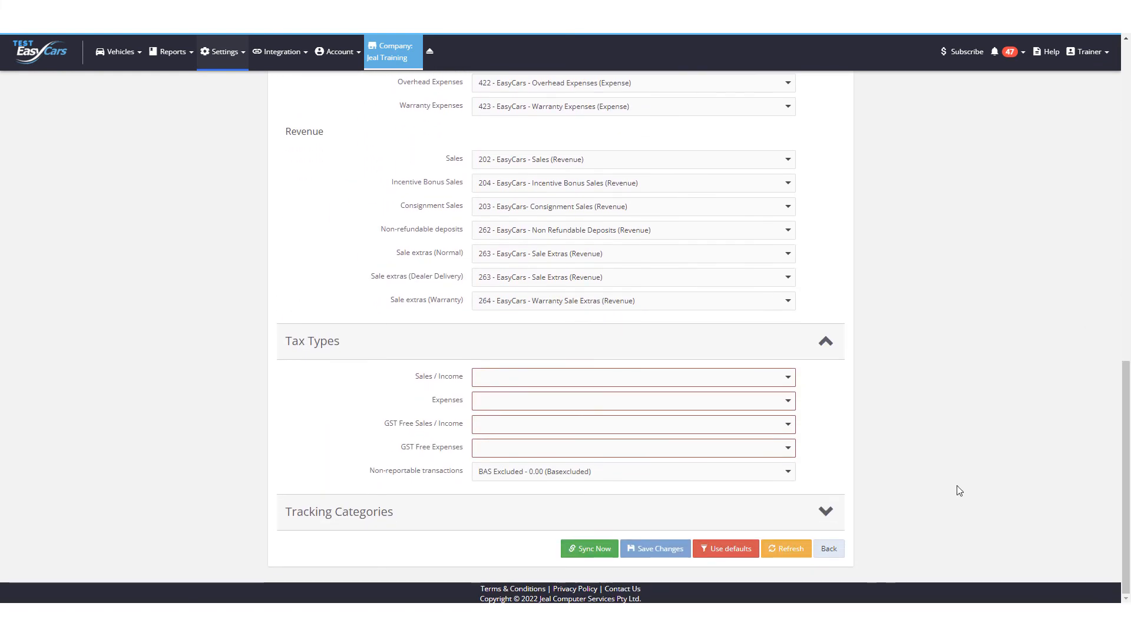
click(504, 381)
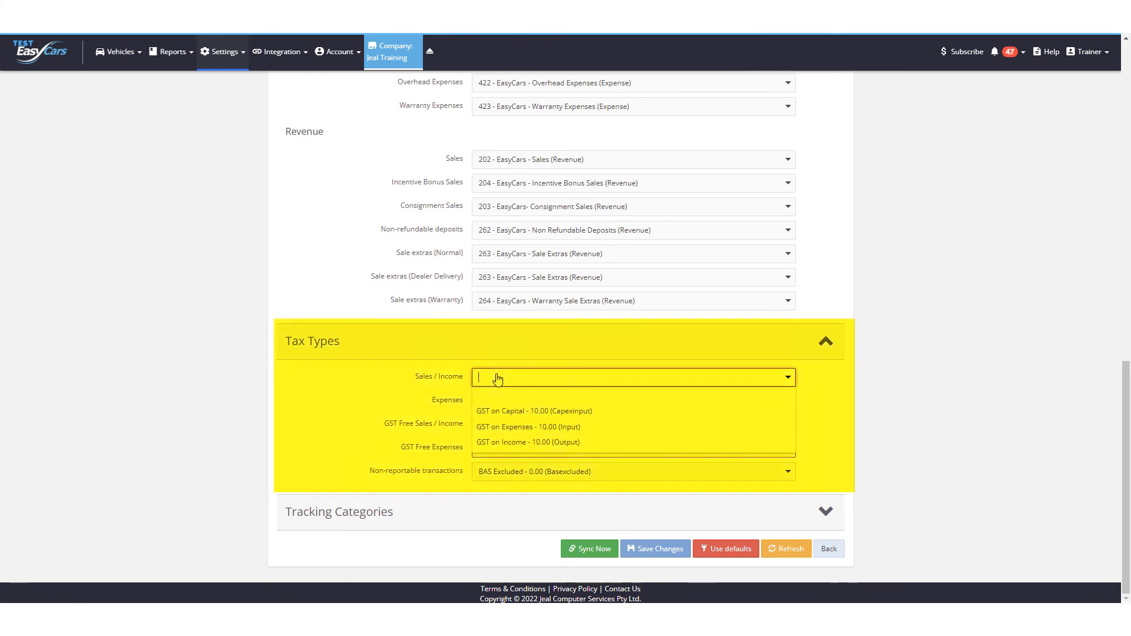
click(507, 442)
click(502, 400)
click(514, 441)
- Set GST Free Sales / Income to GST Free Income - 0.00 (Exemptoutput) and GST Free Expenses to GST Free Expenses - 0.00 (Exemptexpenses)
click(515, 428)
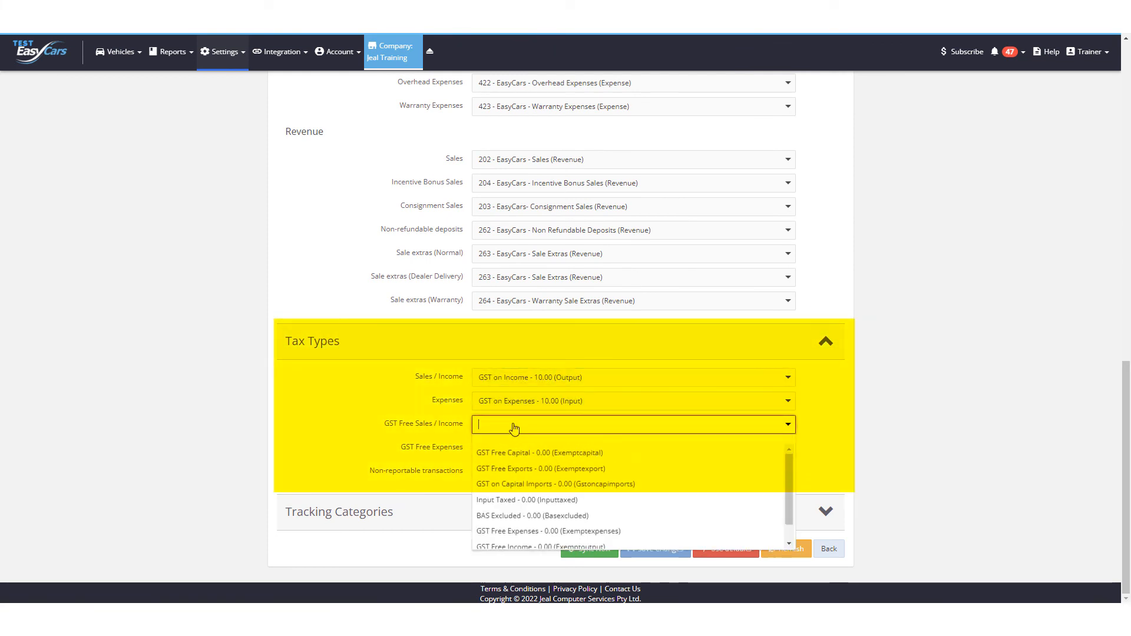
click(538, 537)
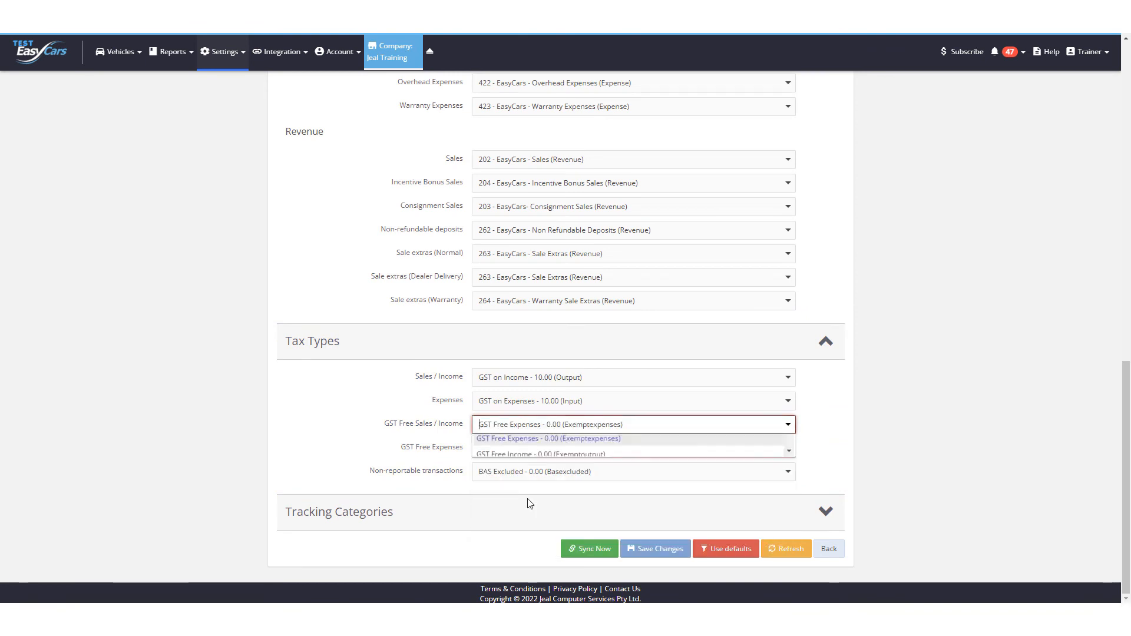
click(531, 449)
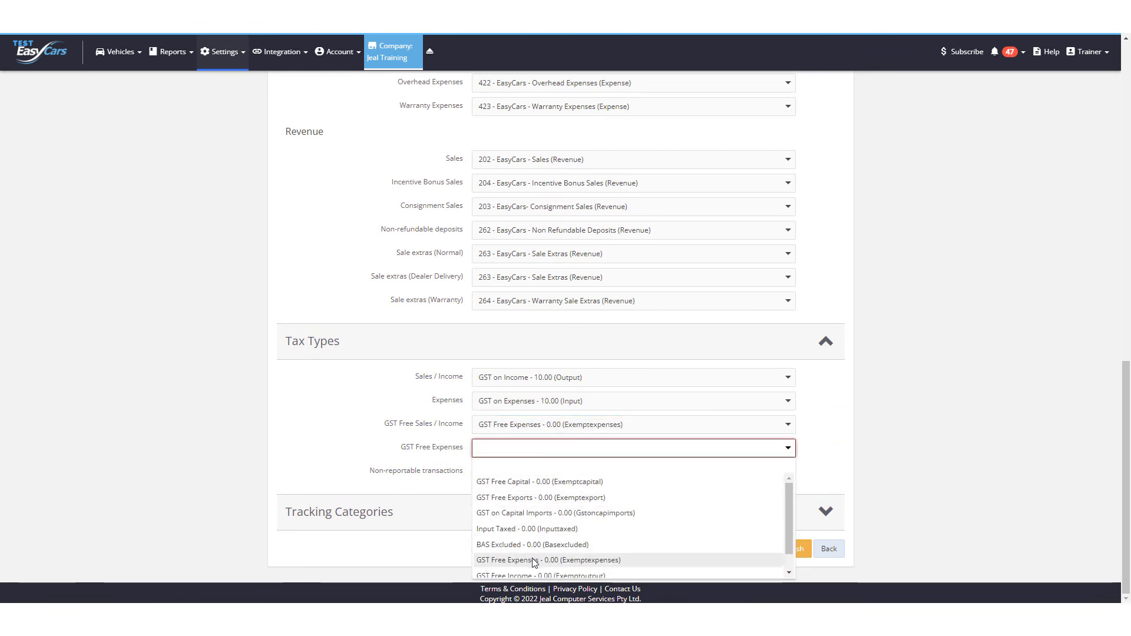
click(539, 560)
click(546, 425)
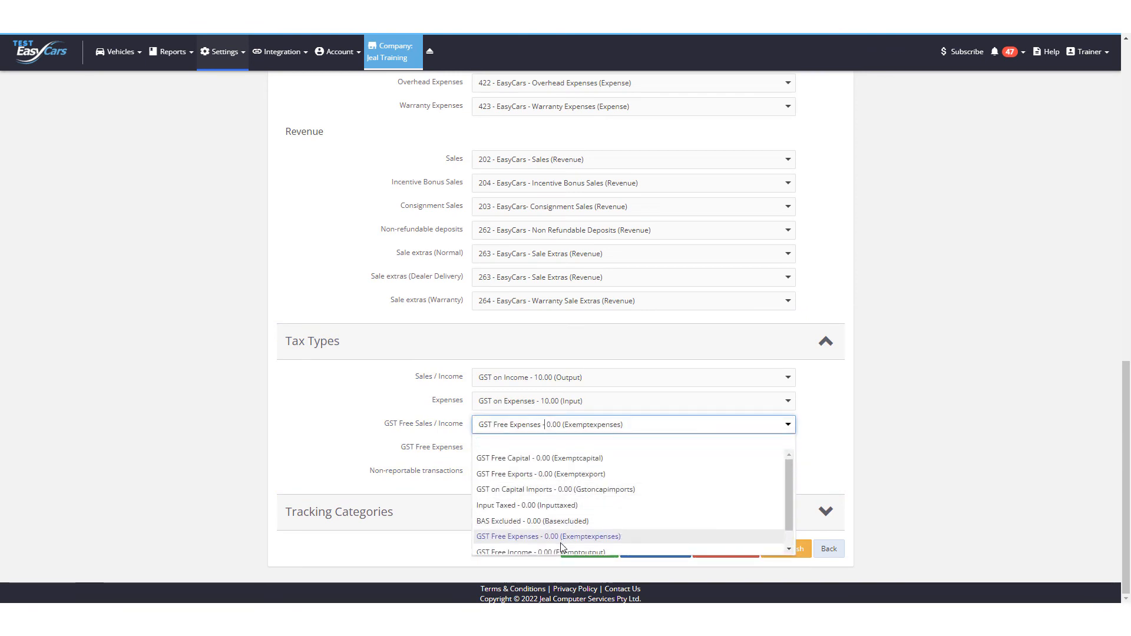
click(560, 551)
click(942, 448)
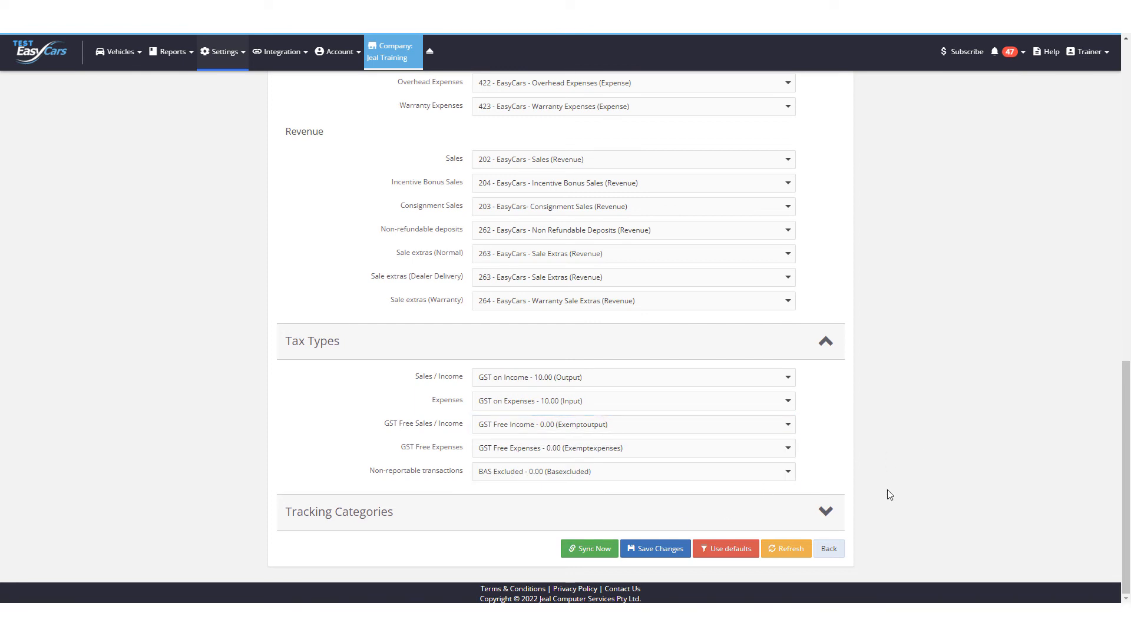
- Expand Tracking Categories, enable the tracking category and create the default one
click(778, 522)
scroll(1124, 426, down, 1)
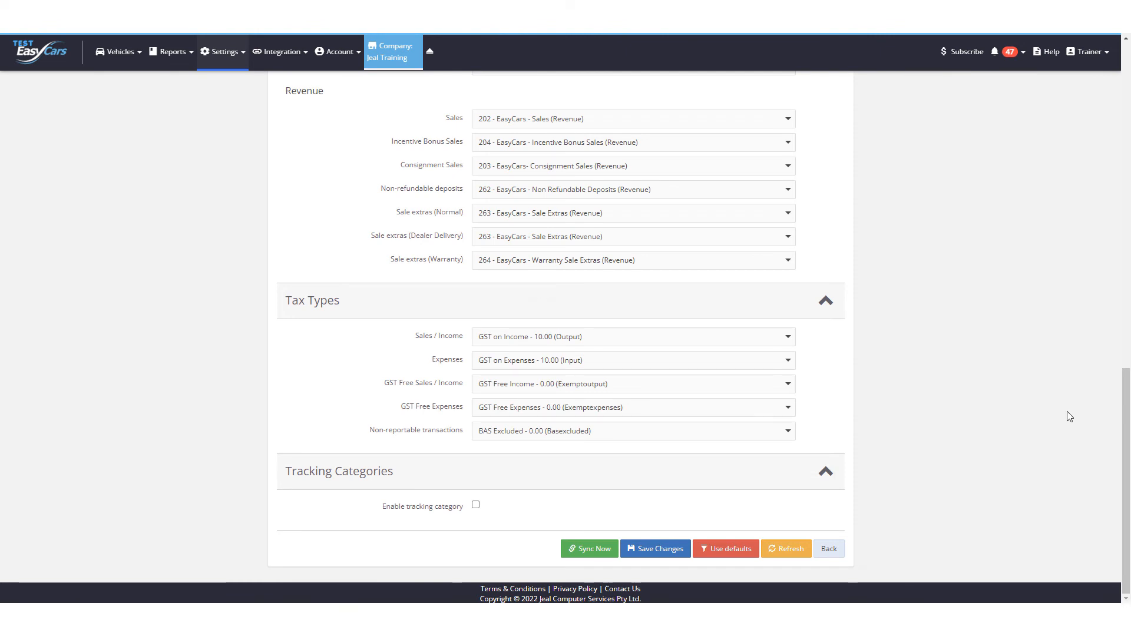
click(475, 505)
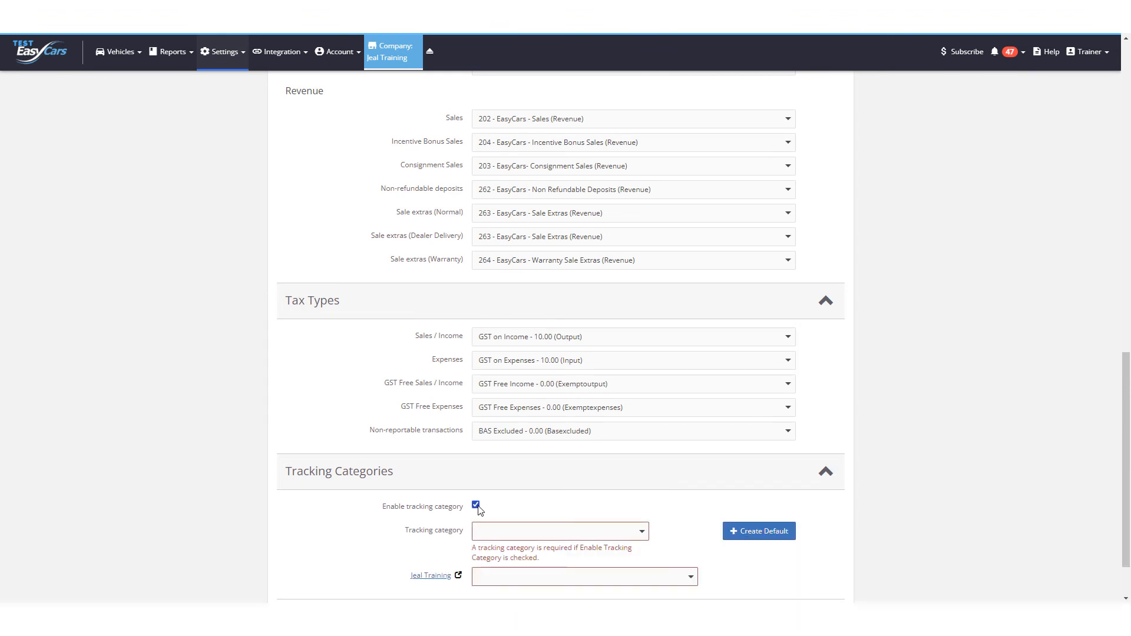
scroll(477, 510, down, 2)
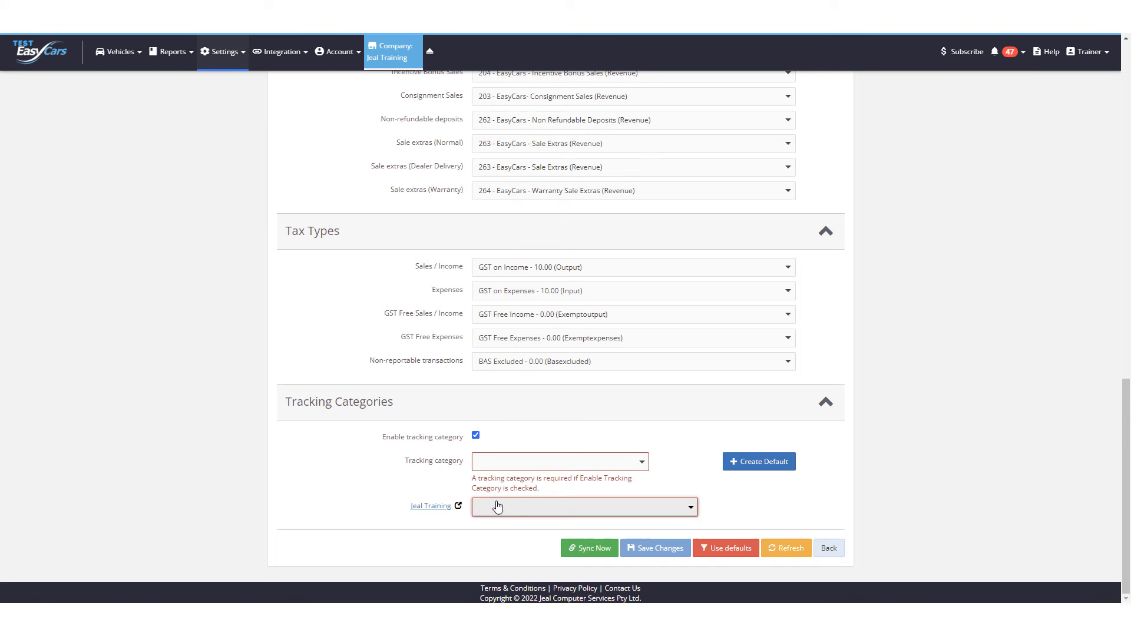
click(508, 469)
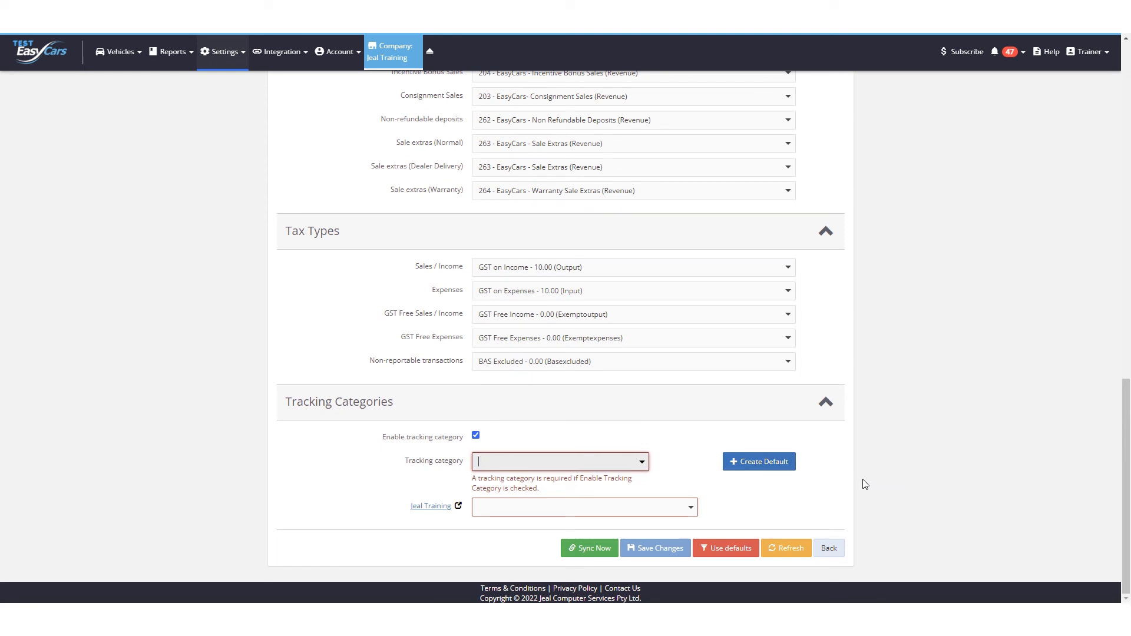
click(766, 462)
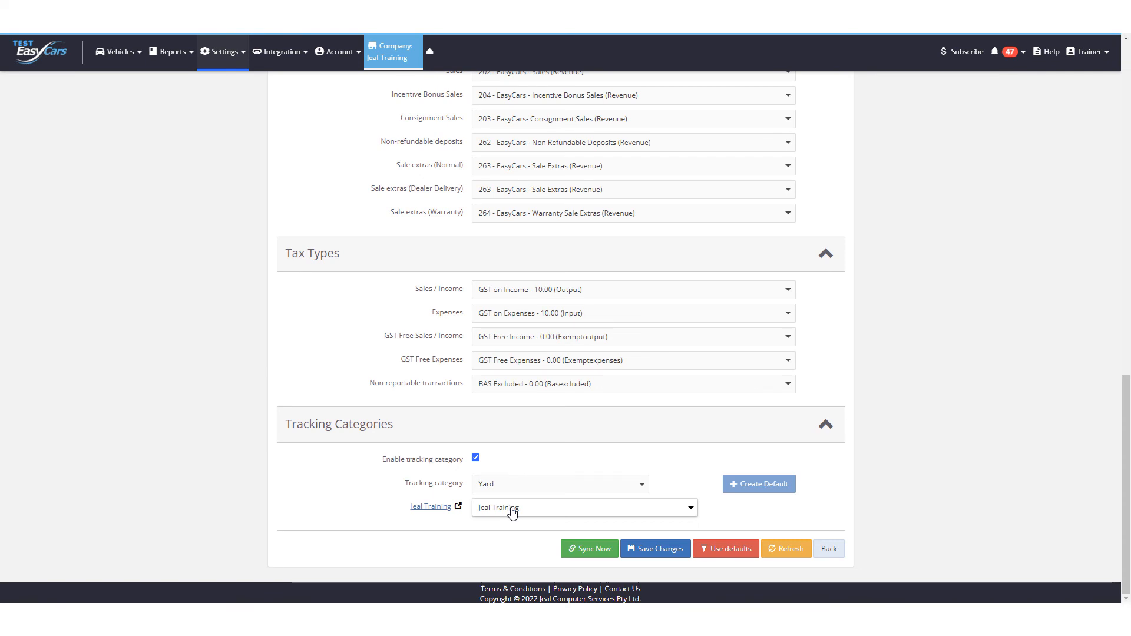
- Check the selected tracking category and the Jeal Training option, and save the Xero mapping changes
click(545, 484)
click(547, 516)
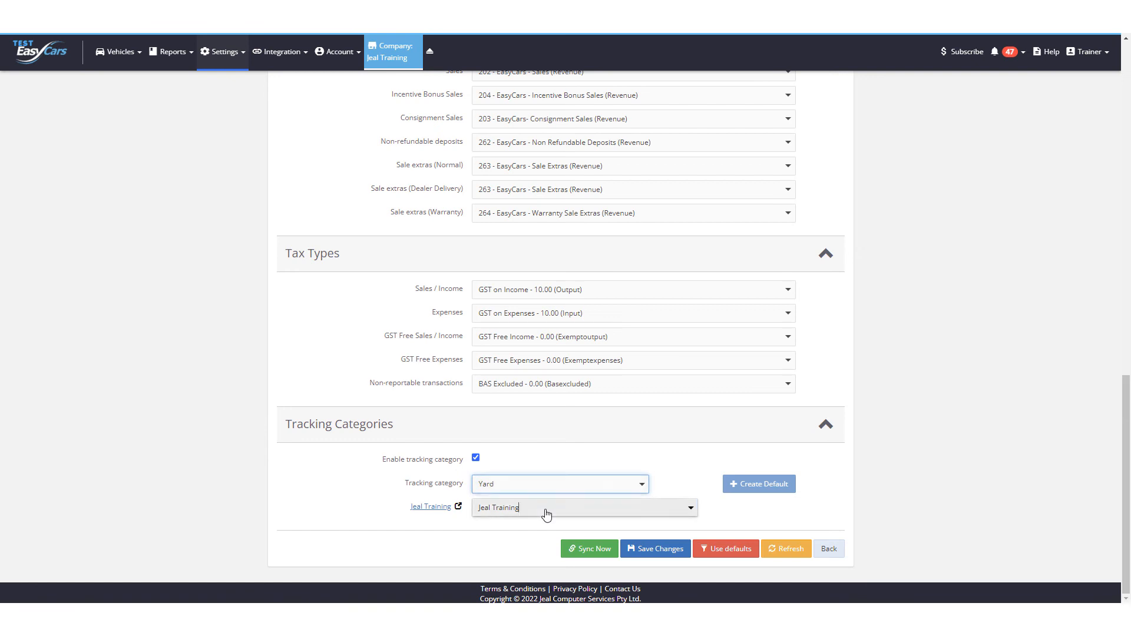
click(547, 514)
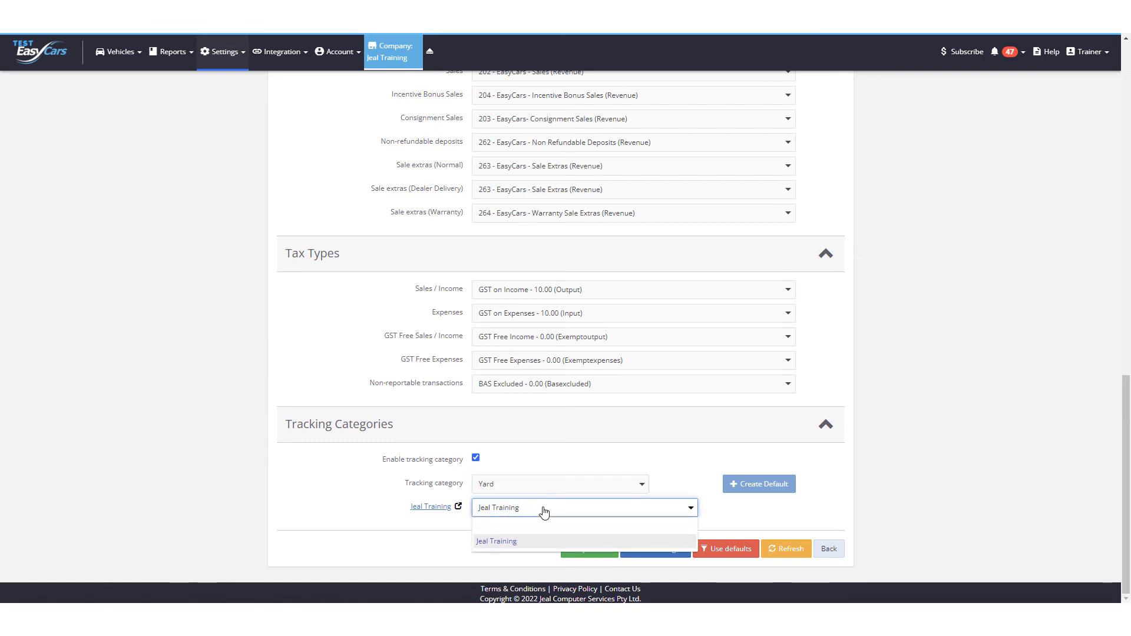
click(543, 512)
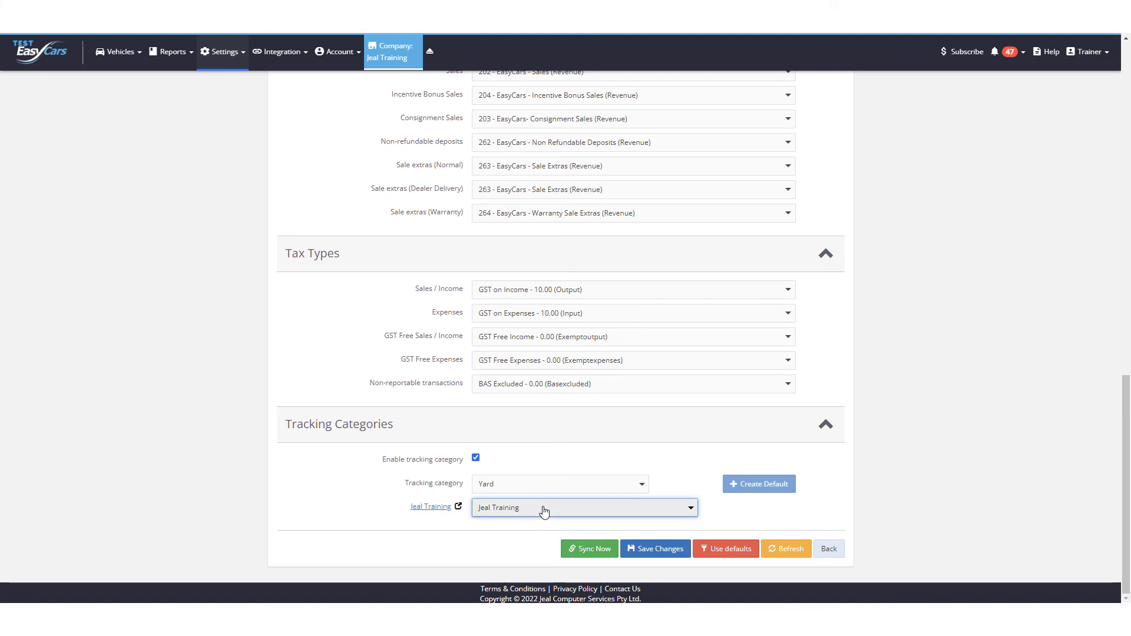
click(669, 554)
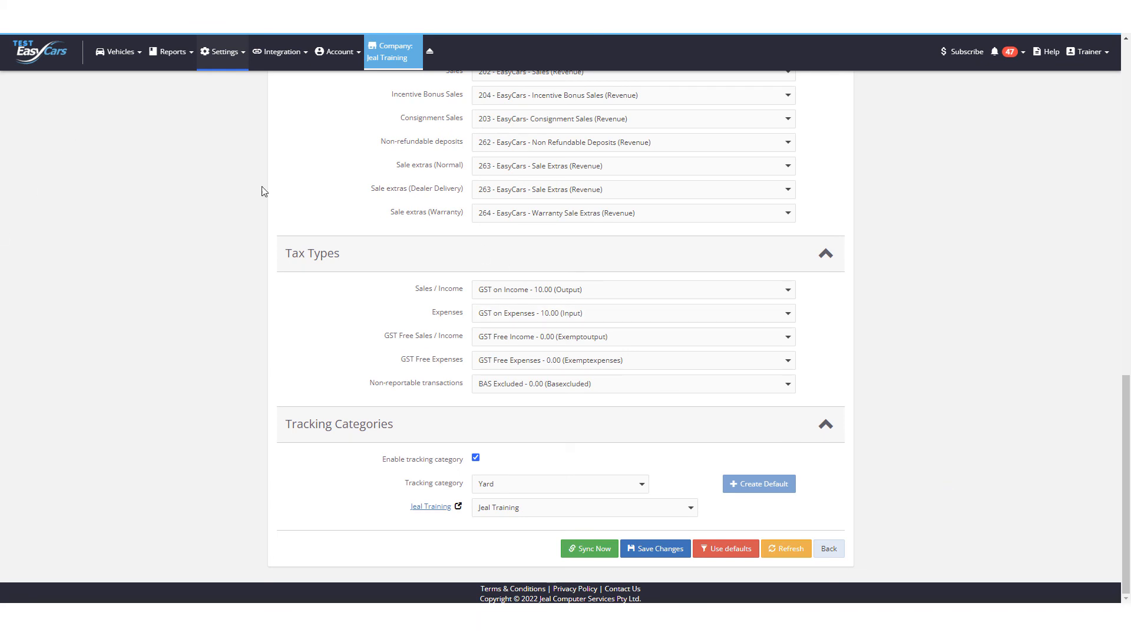
- Go to the Xero integration page and open its sync page
click(286, 53)
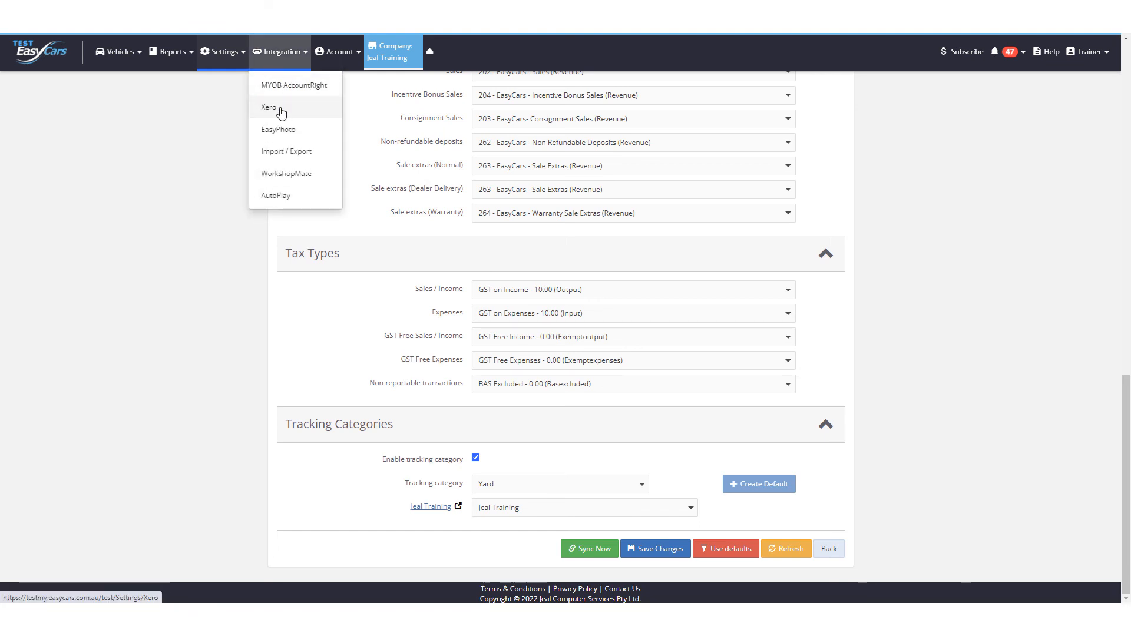
click(280, 109)
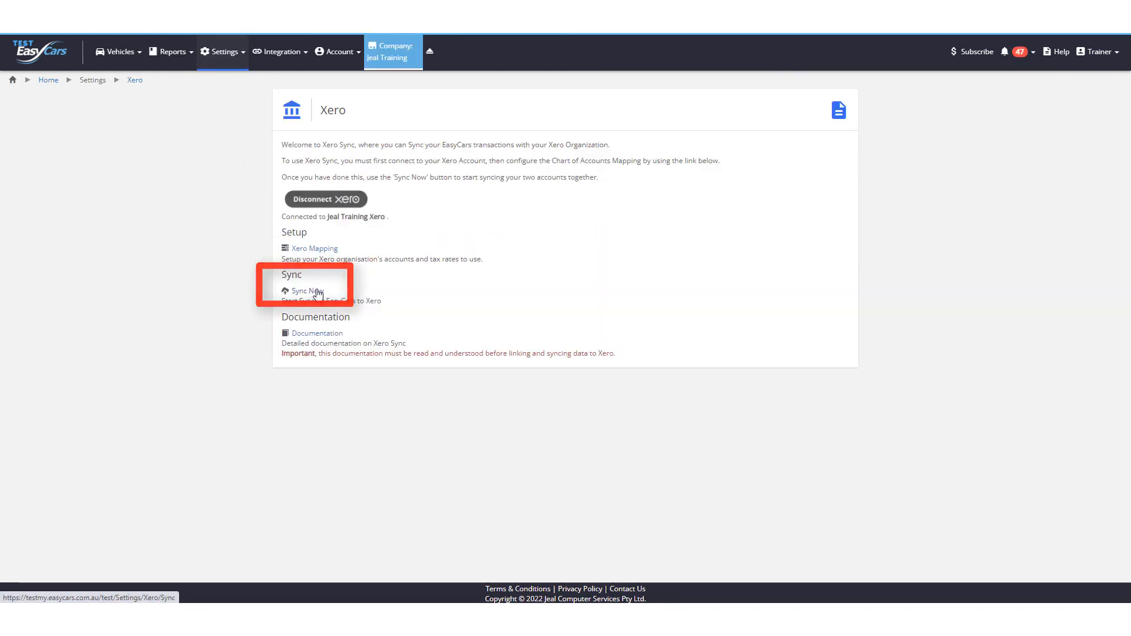
click(317, 291)
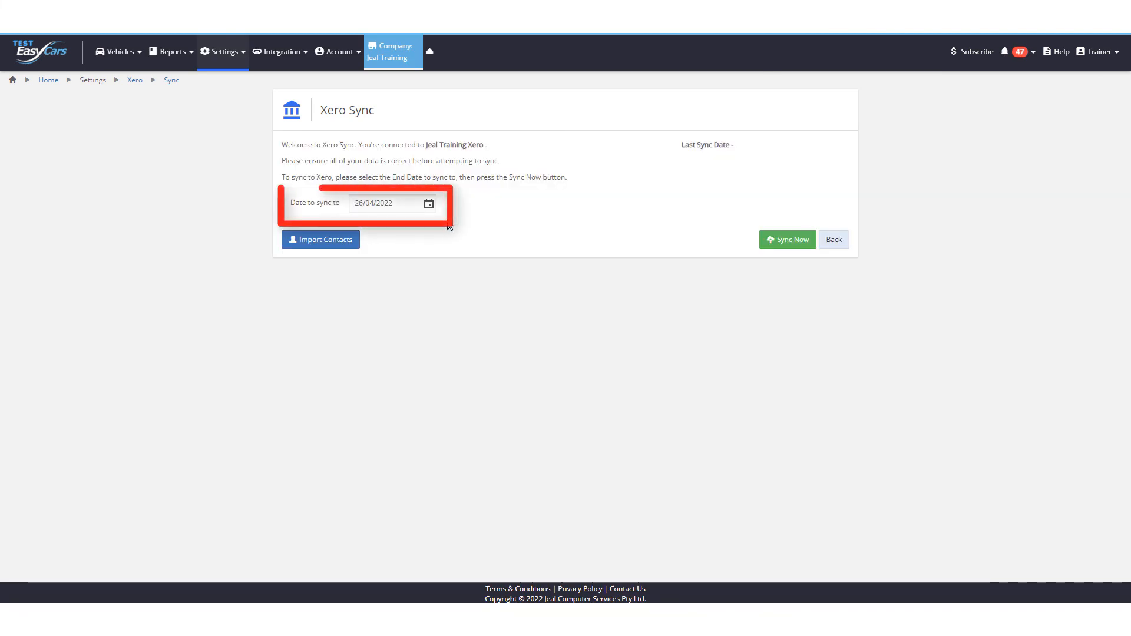
- Set the date to sync to as 26/04/2022, run the Xero sync and dismiss the completion message
click(431, 205)
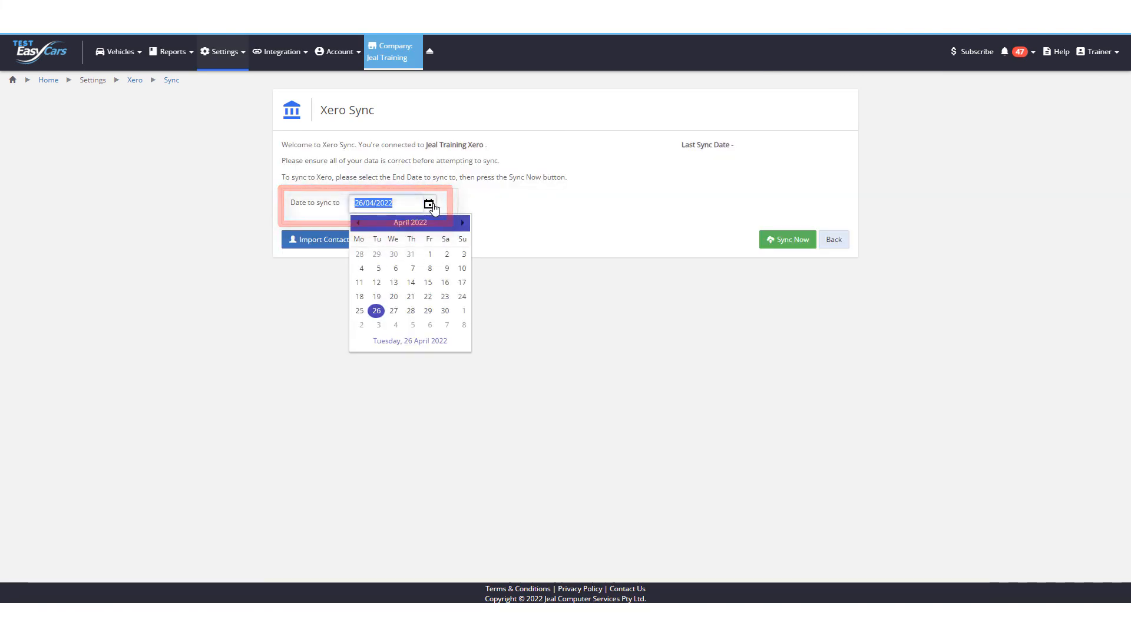
click(378, 311)
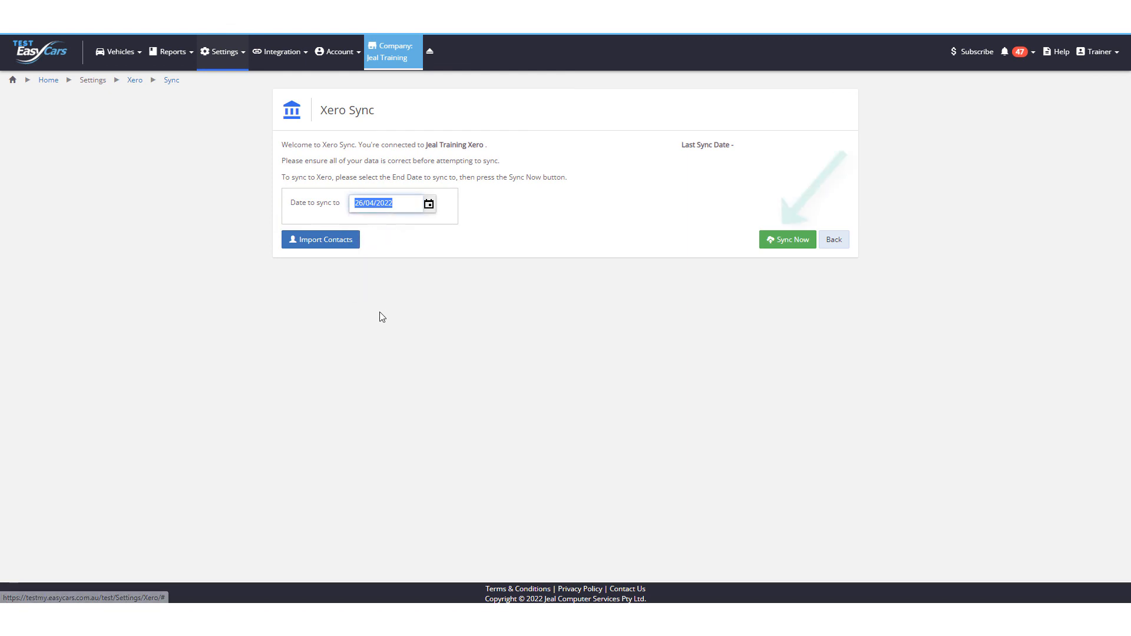
click(797, 244)
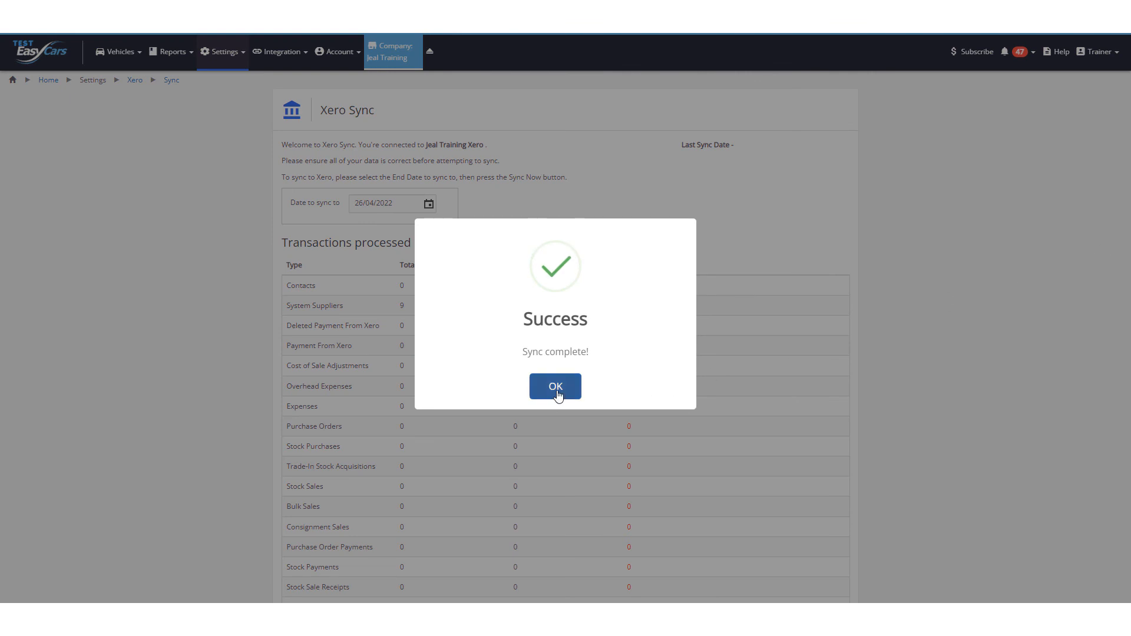
click(556, 387)
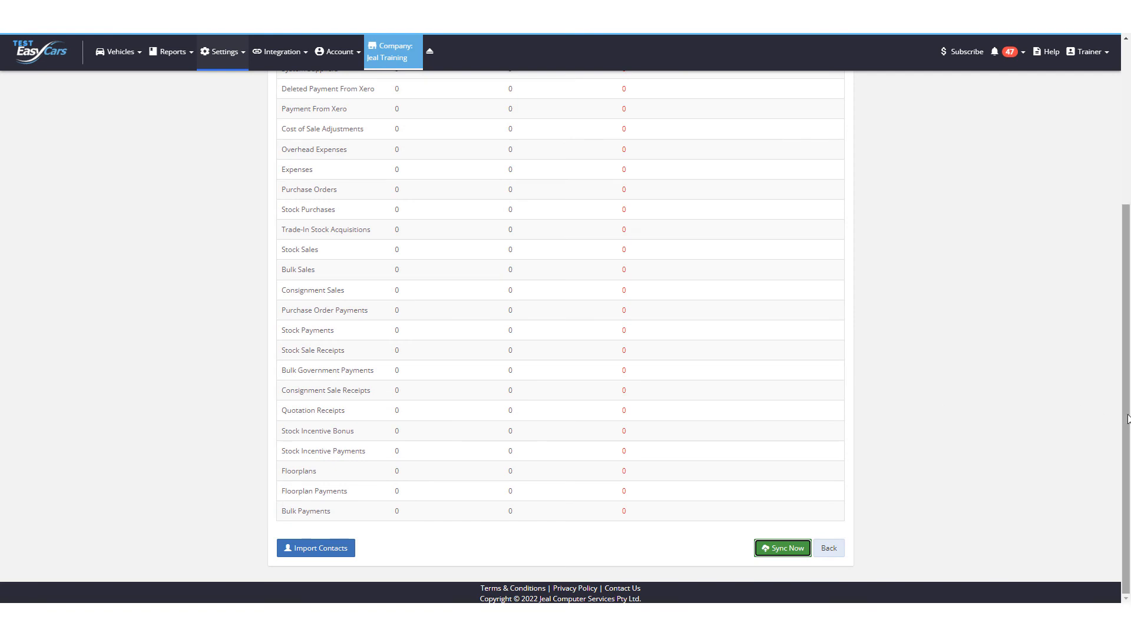
- Review the table of processed transactions, checking the total, success and error columns for each type
drag(1127, 420, 1128, 265)
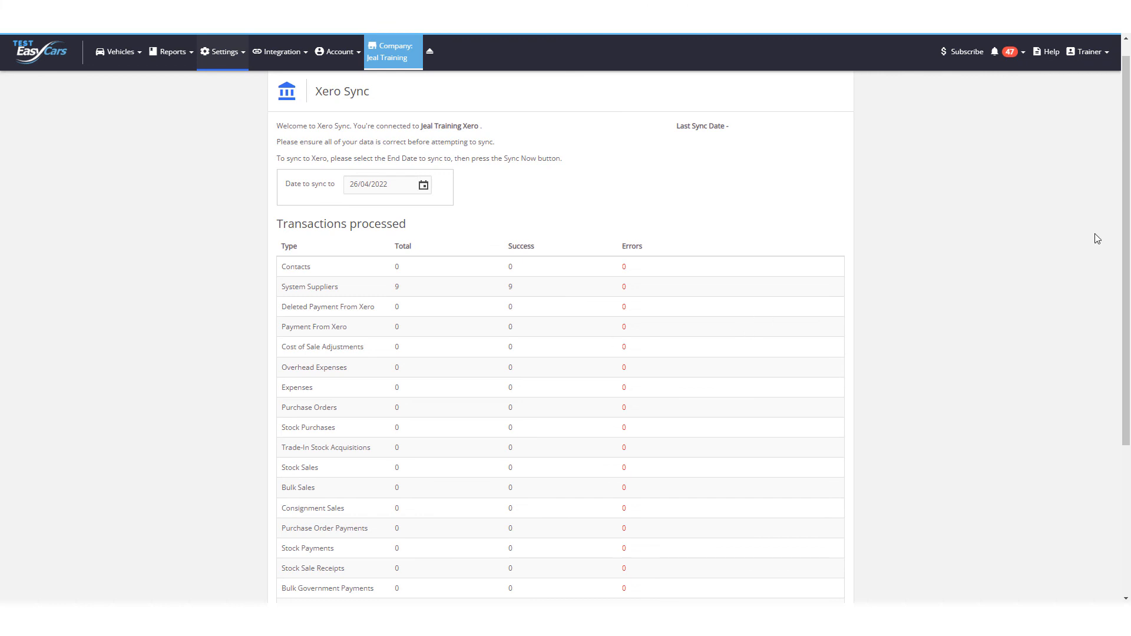
drag(1125, 242, 1126, 247)
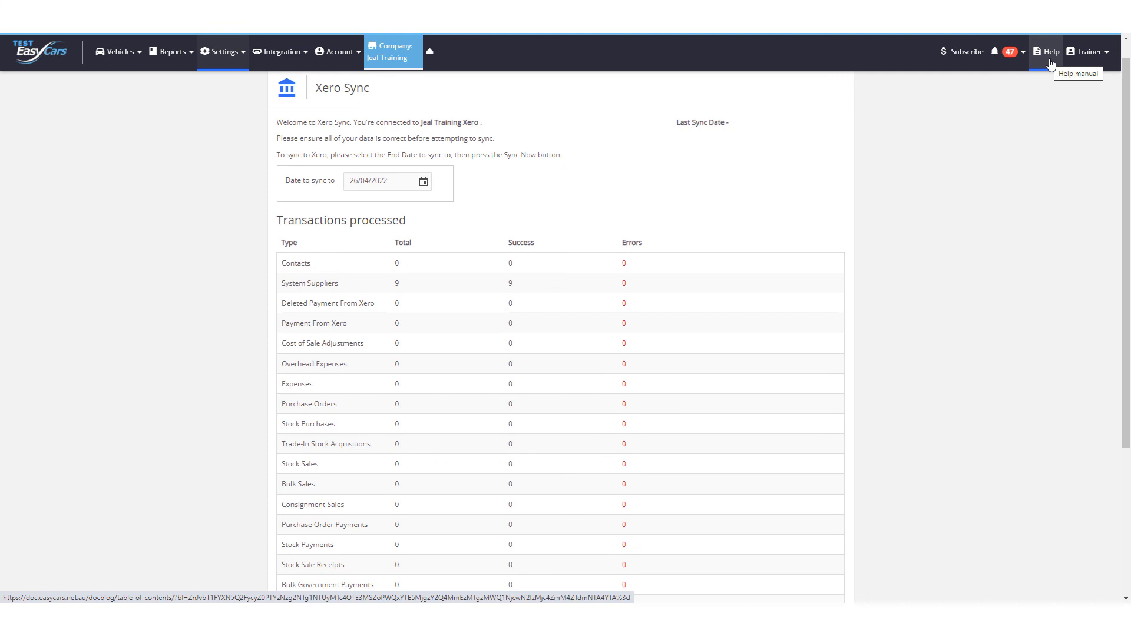
scroll(1038, 167, up, 1)
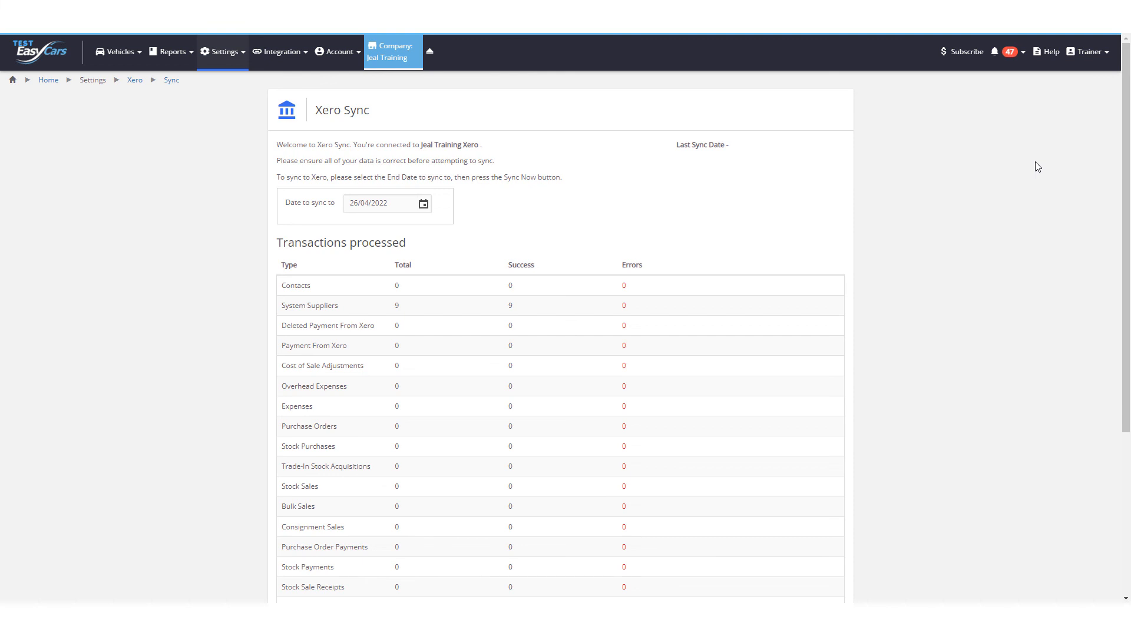
drag(1127, 180, 1127, 388)
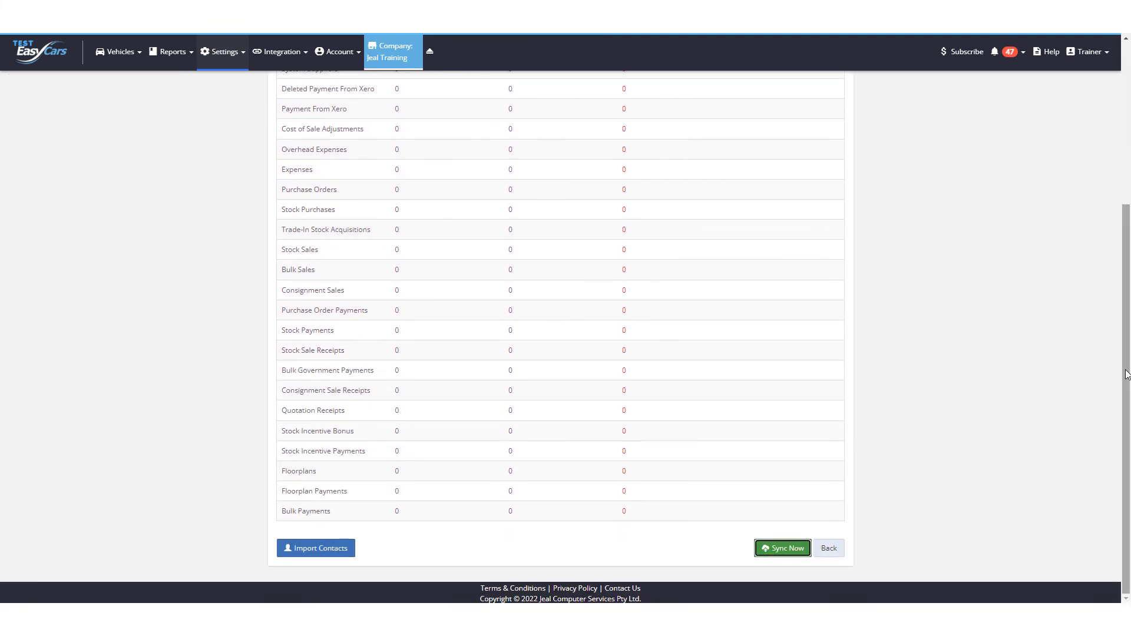